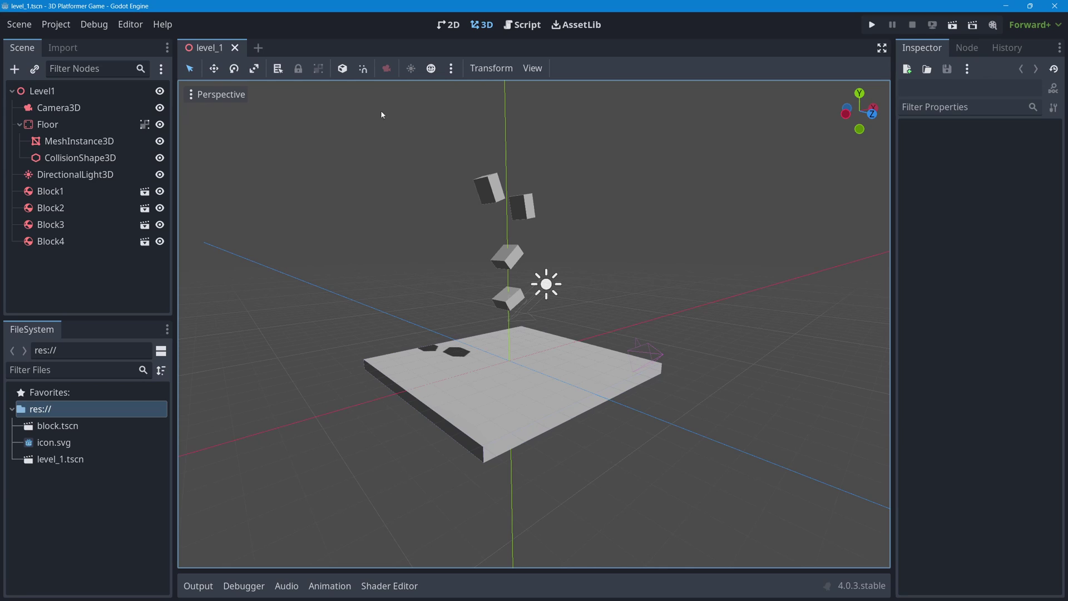
Step: Create a new scene with a CharacterBody3D as its root node
{"action": "left_click", "coordinate": [257, 47]}
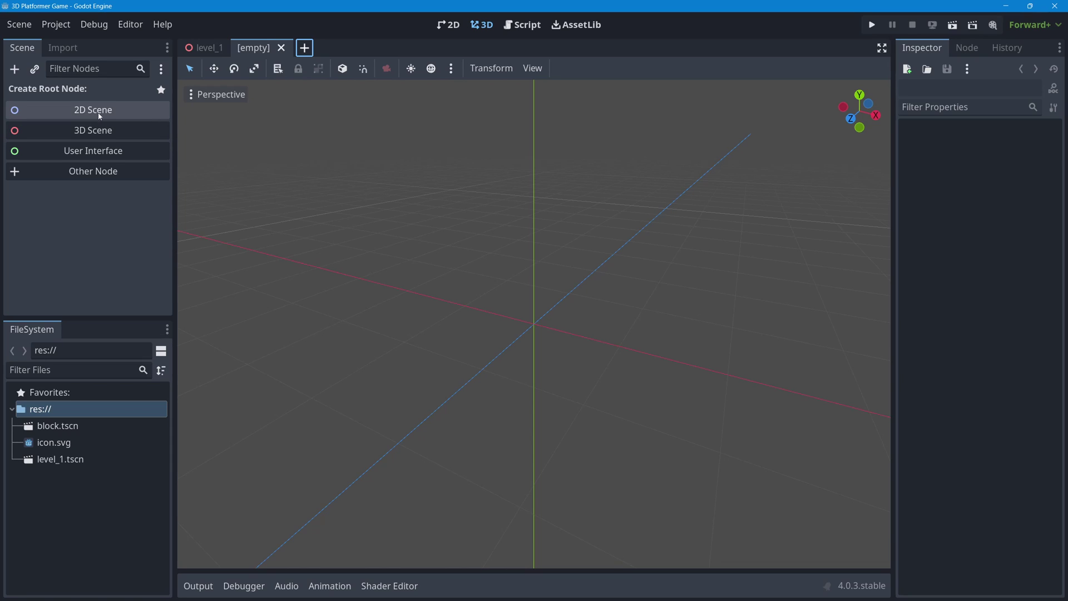
{"action": "left_click", "coordinate": [15, 70]}
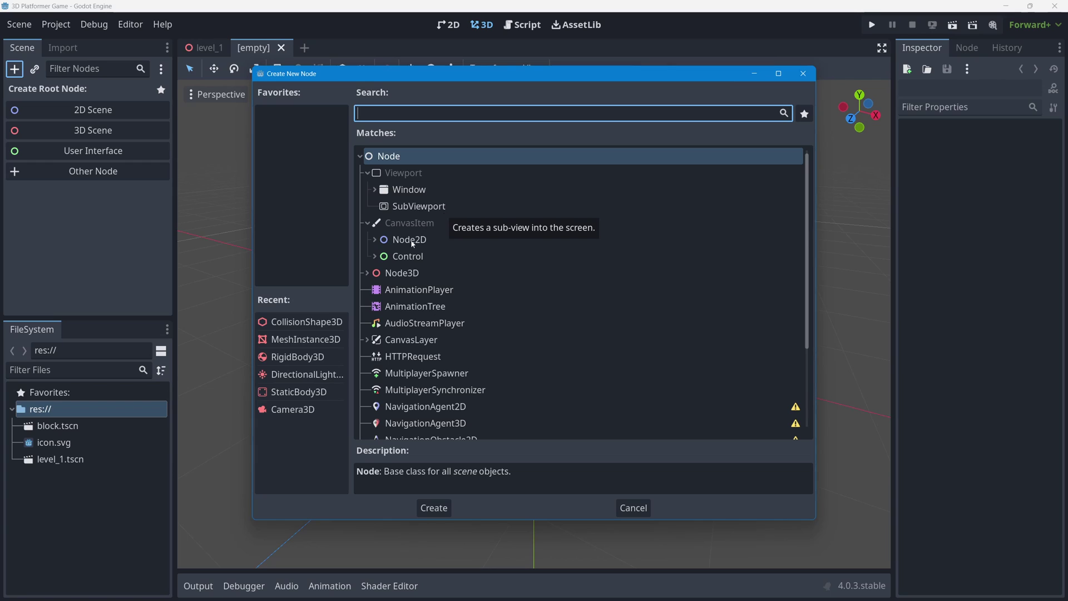
{"action": "left_click", "coordinate": [367, 274]}
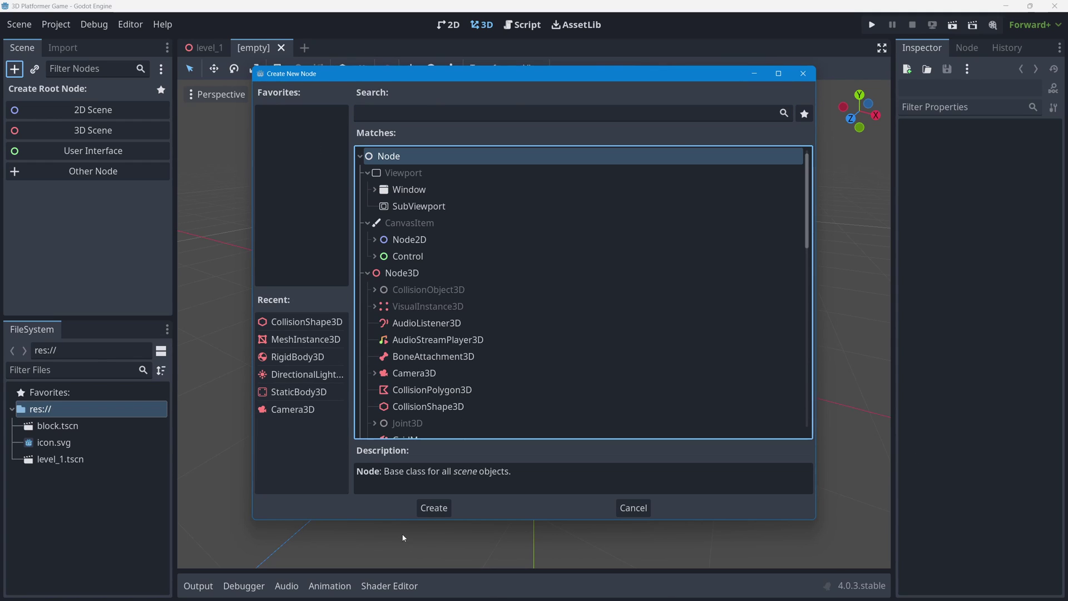
{"action": "left_click", "coordinate": [375, 290]}
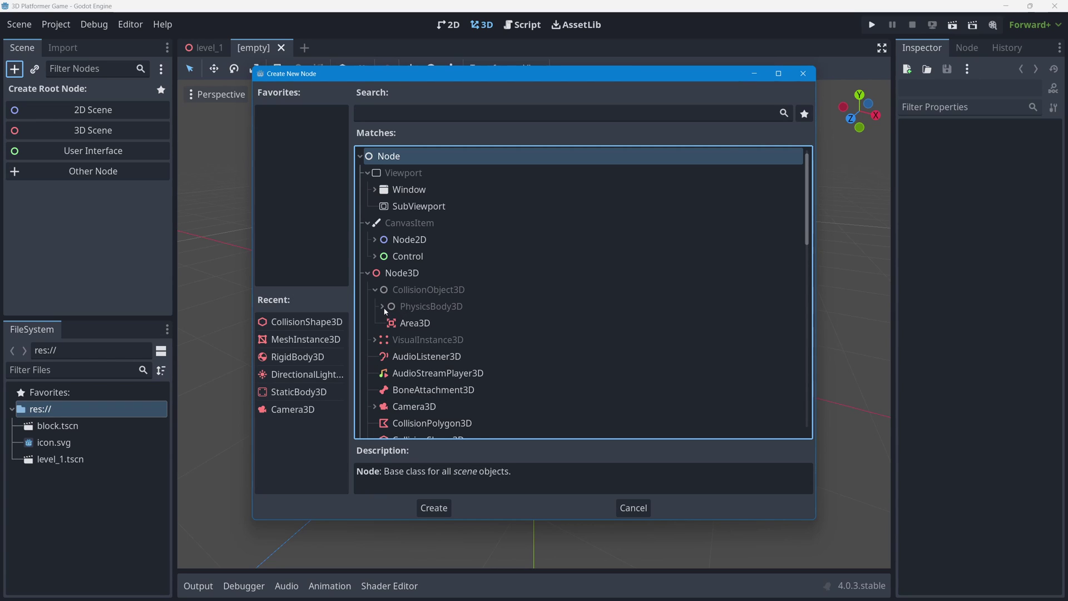
{"action": "left_click", "coordinate": [382, 307]}
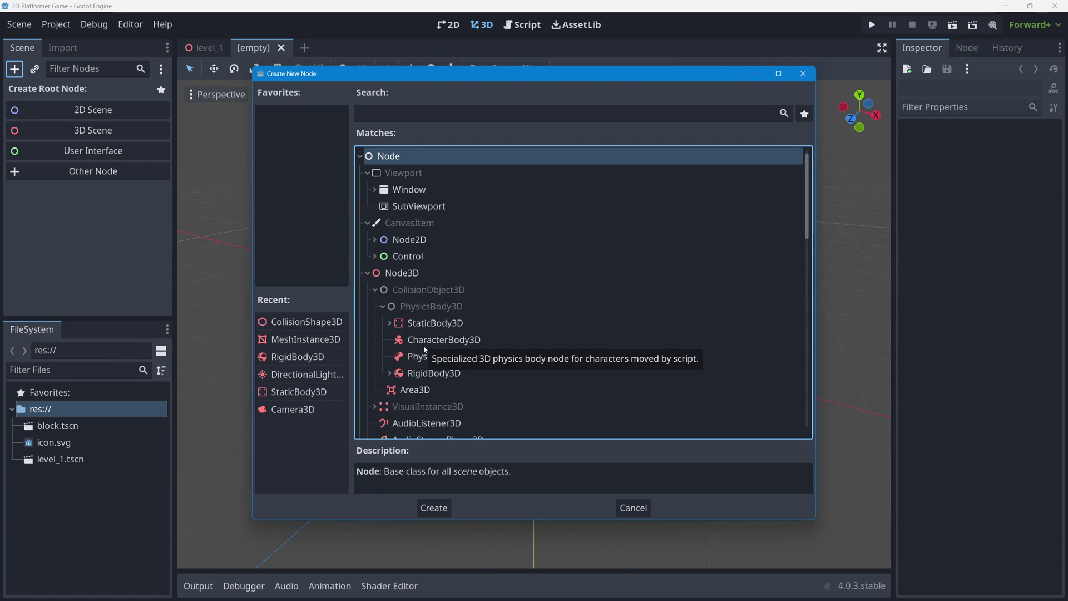
{"action": "left_click", "coordinate": [438, 346]}
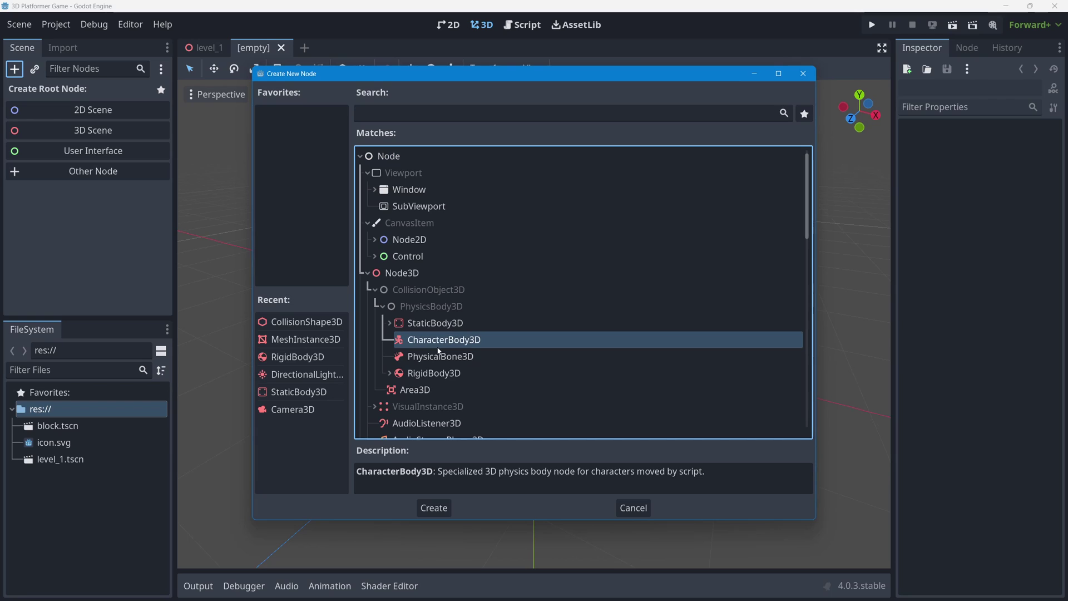
{"action": "left_click", "coordinate": [389, 112]}
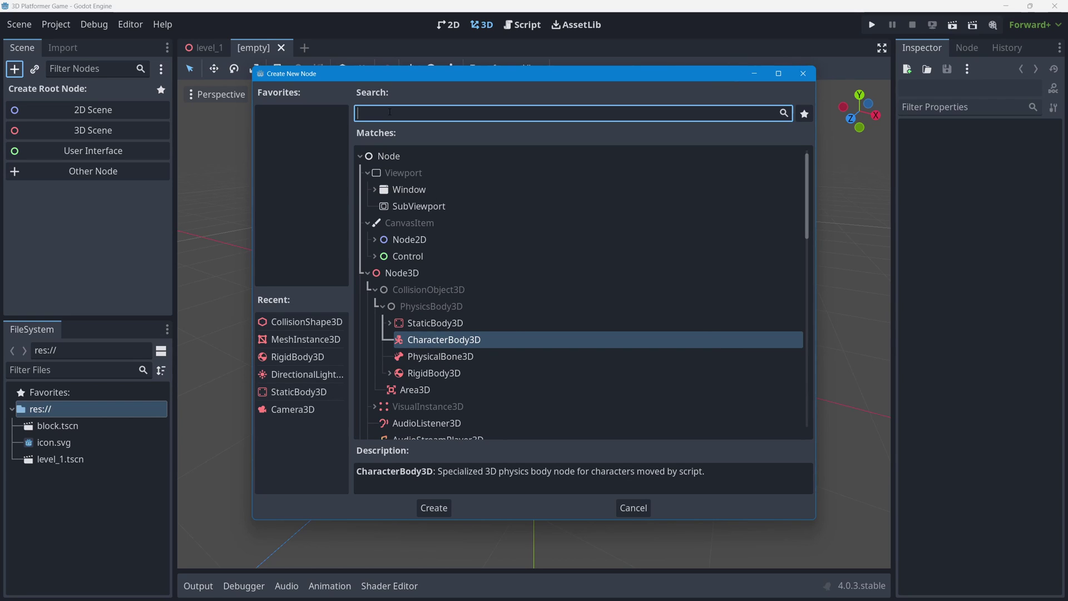
{"action": "type", "text": "char"}
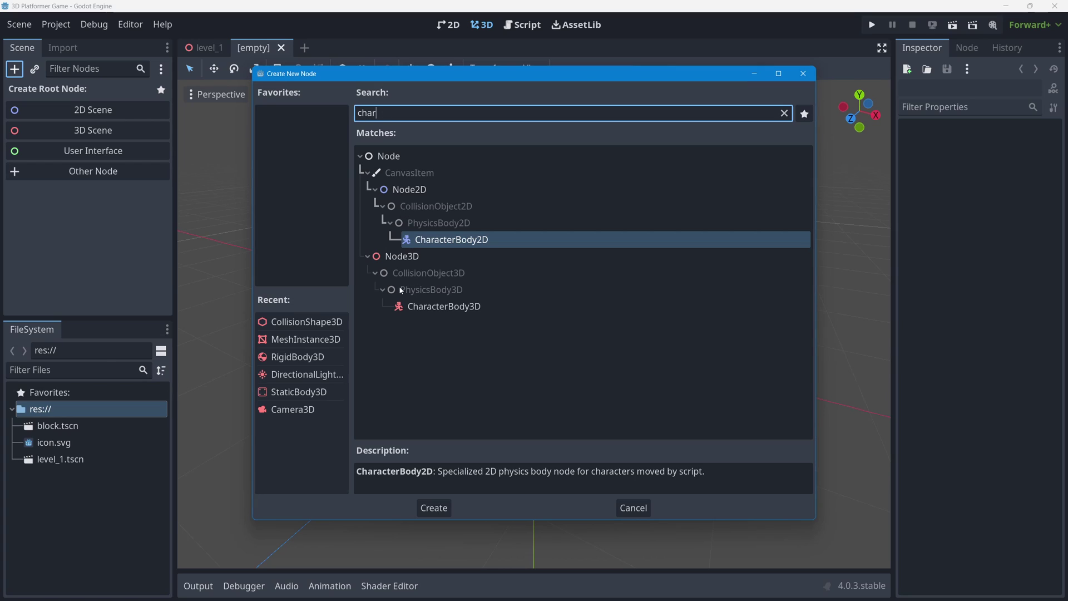
{"action": "left_click", "coordinate": [428, 307]}
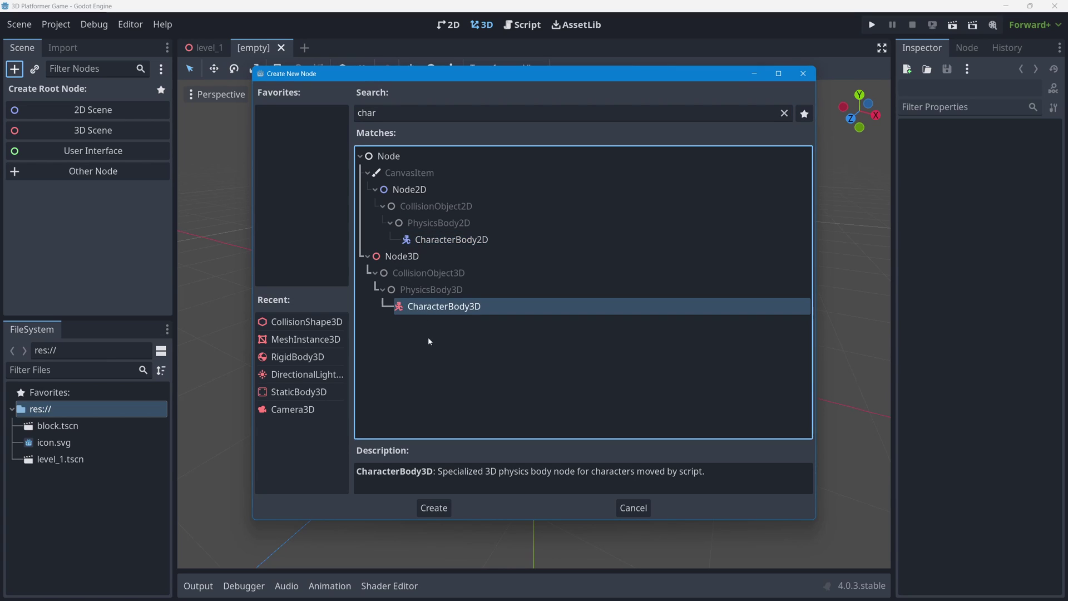
{"action": "double_click", "coordinate": [430, 307]}
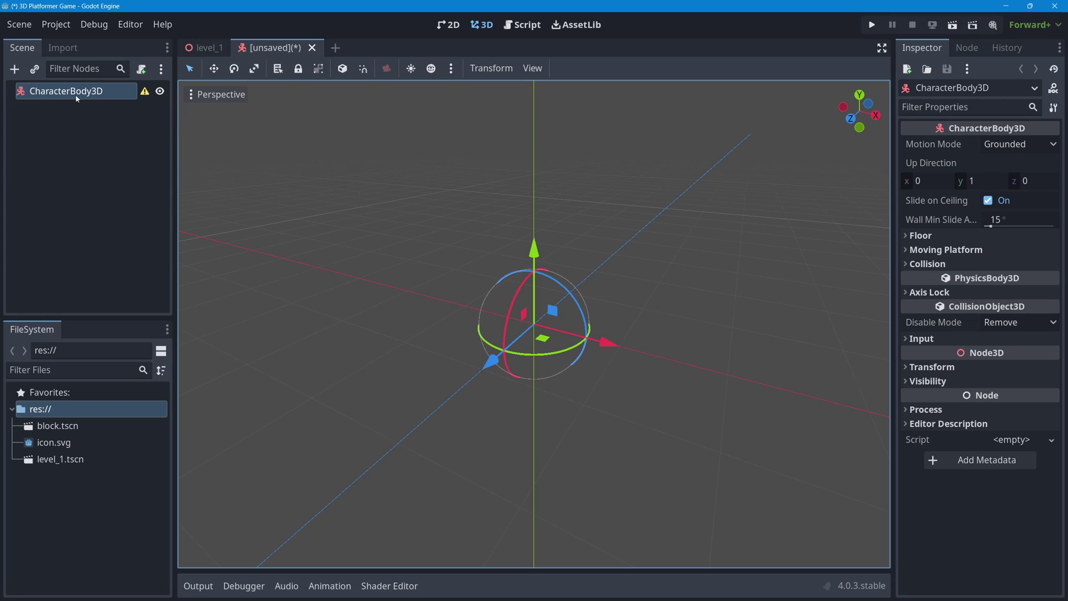
Step: Add a MeshInstance3D as a child of the CharacterBody3D root
{"action": "left_click", "coordinate": [14, 69]}
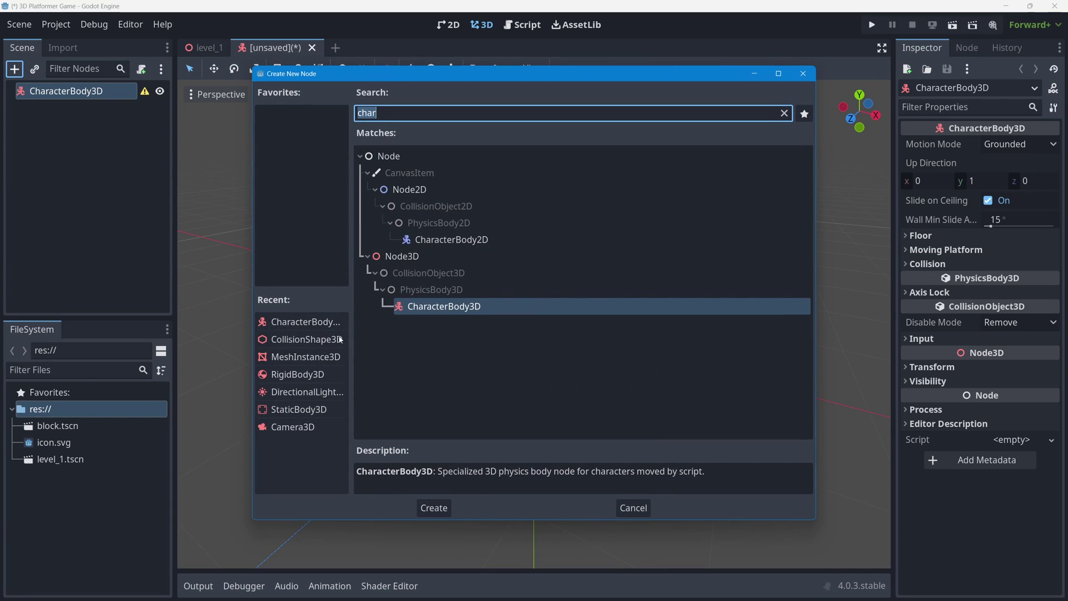
{"action": "left_click", "coordinate": [290, 357]}
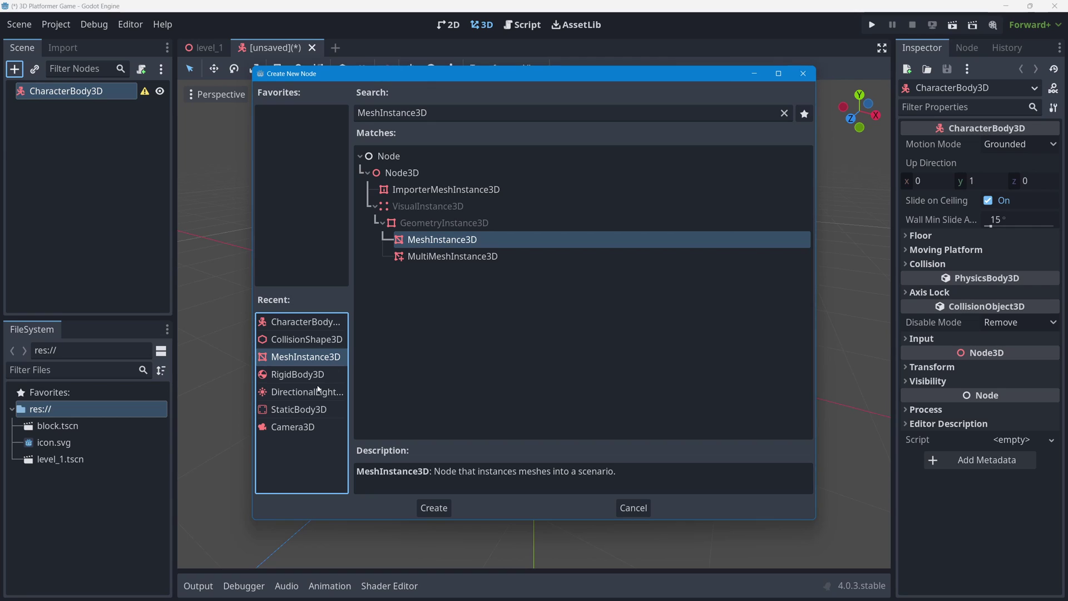
{"action": "double_click", "coordinate": [324, 358]}
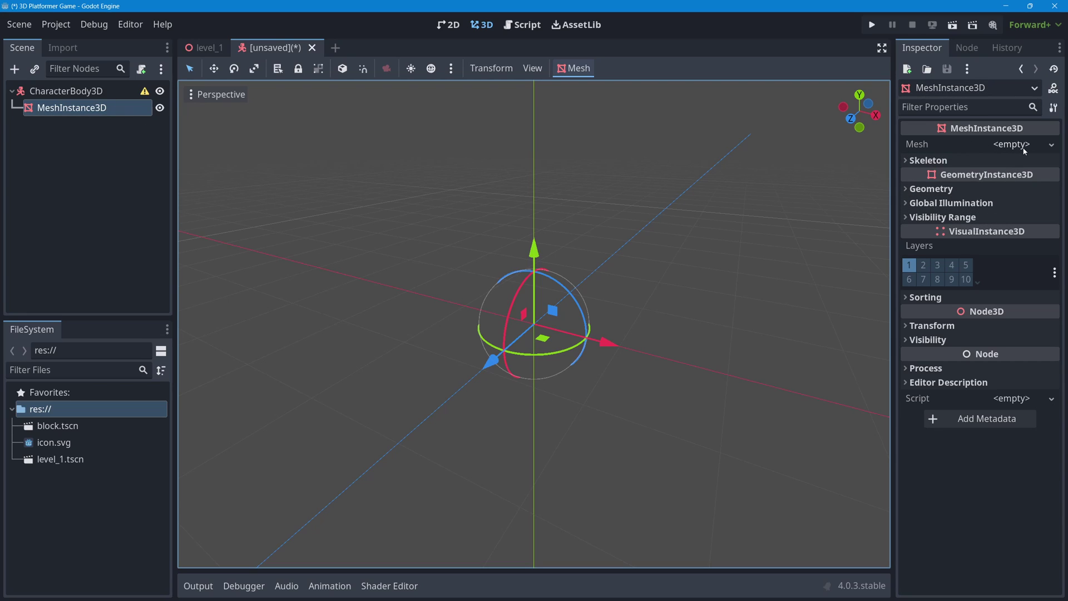
Step: Assign a new BoxMesh to the mesh instance and turn on the viewport's preview environment and preview sunlight
{"action": "left_click", "coordinate": [1049, 147]}
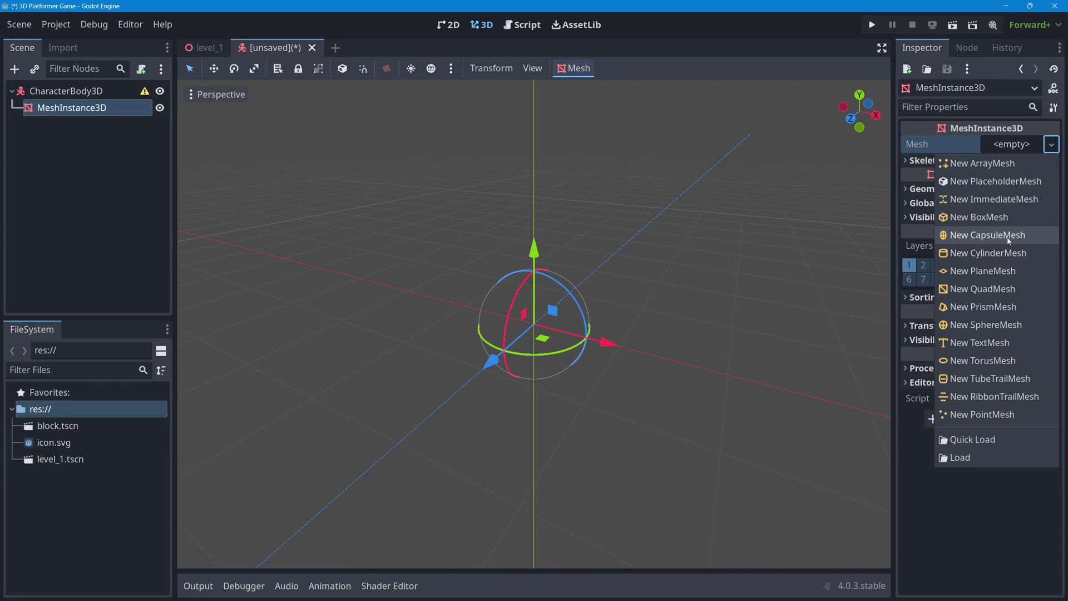
{"action": "left_click", "coordinate": [975, 218]}
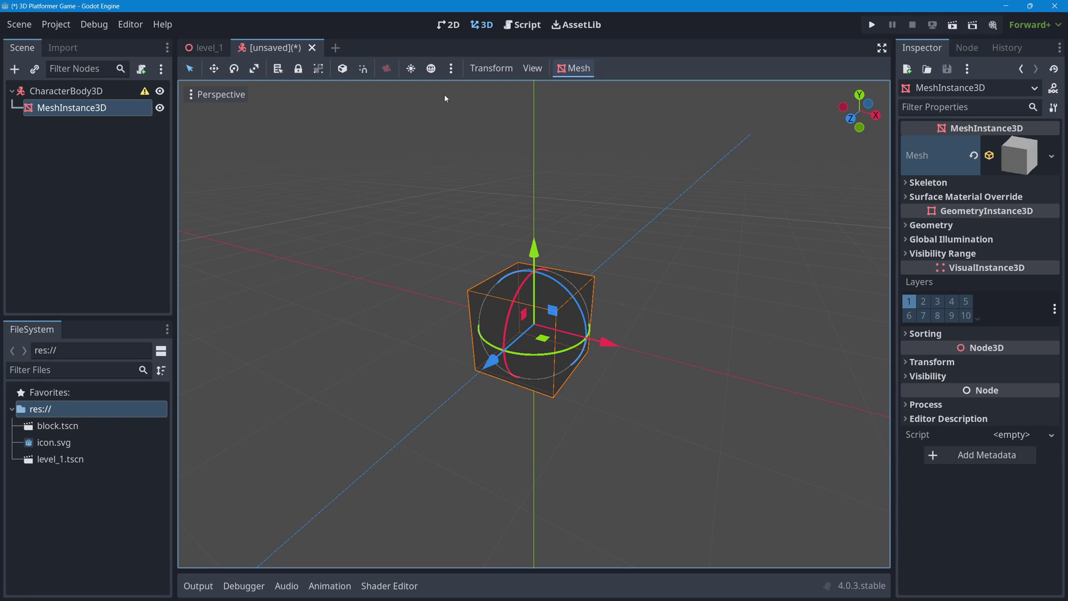
{"action": "left_click", "coordinate": [431, 69]}
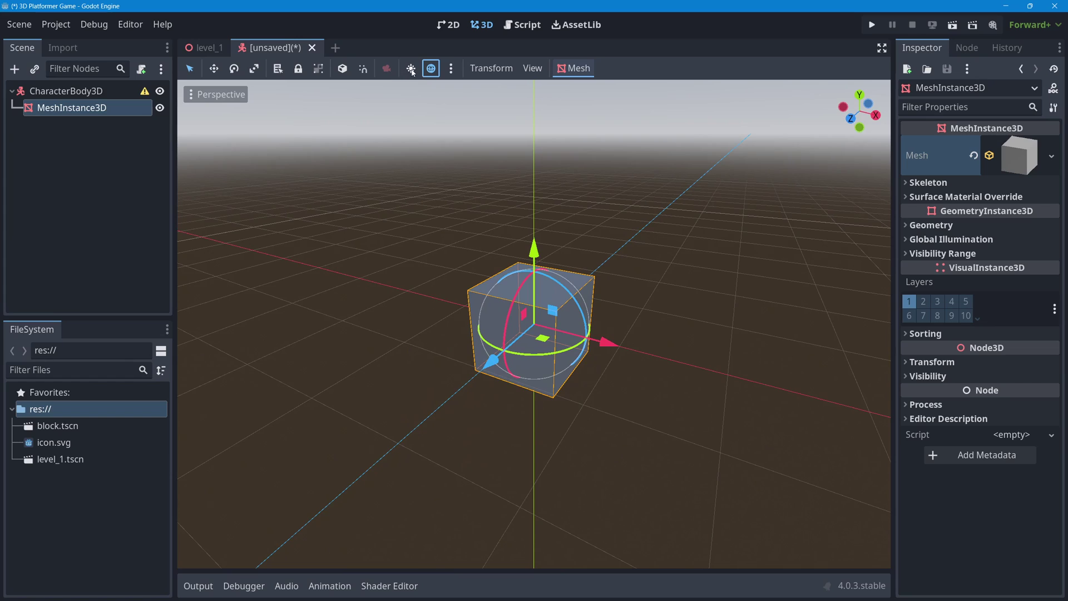
{"action": "left_click", "coordinate": [411, 69]}
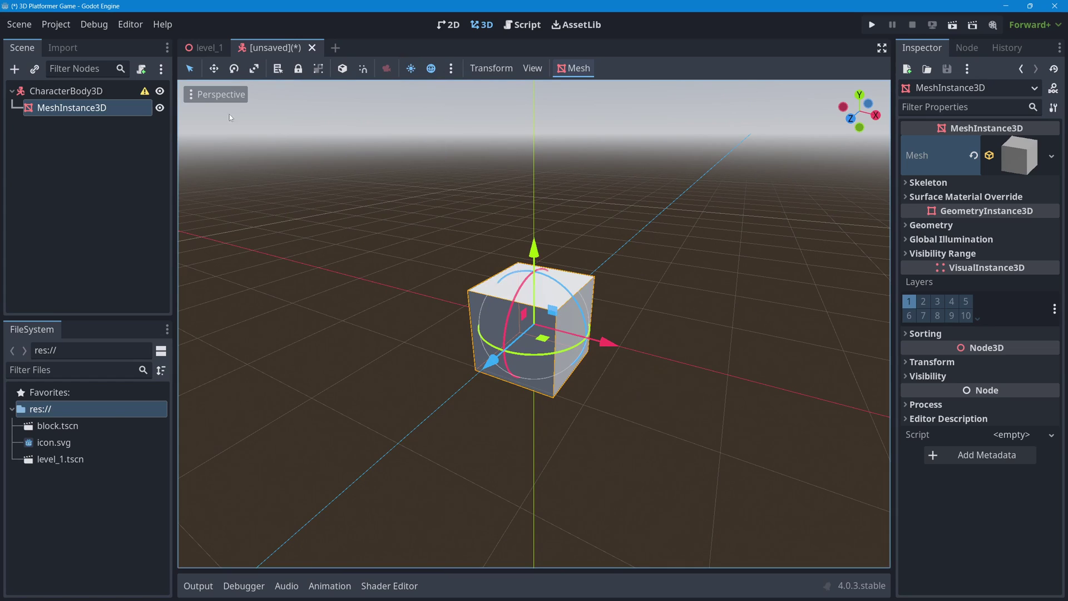
Step: Add a CollisionShape3D as a second child of the CharacterBody3D root
{"action": "left_click", "coordinate": [145, 91]}
{"action": "left_click", "coordinate": [92, 93]}
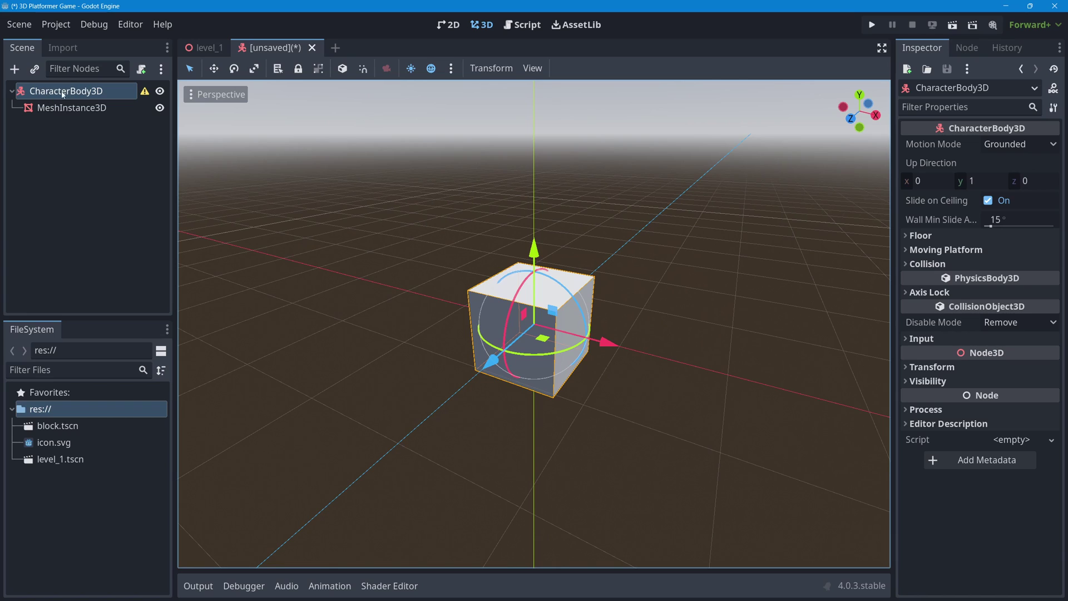
{"action": "left_click", "coordinate": [14, 69]}
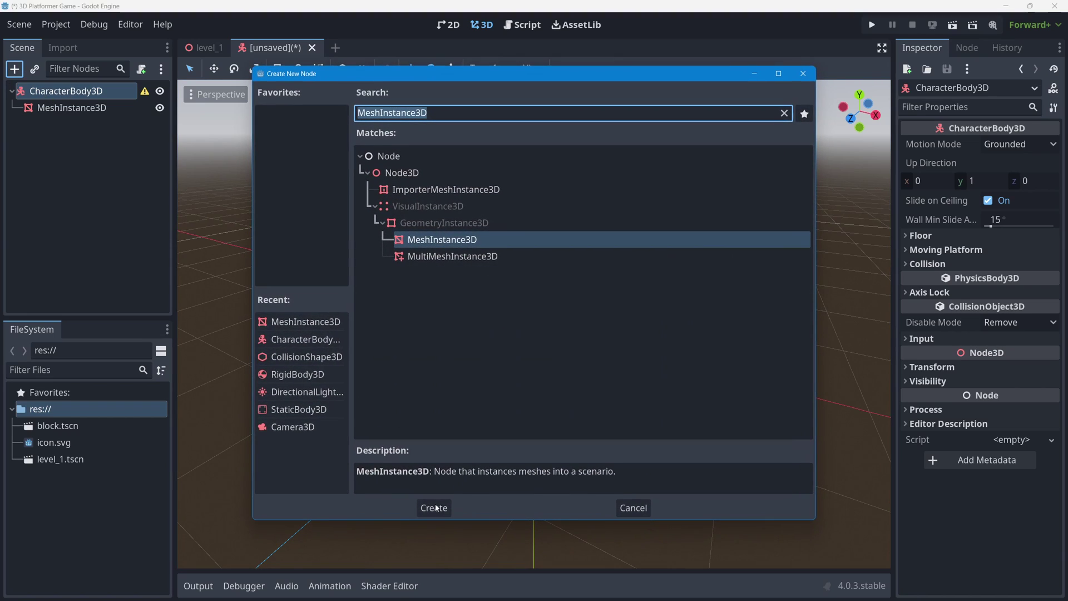
{"action": "left_click", "coordinate": [305, 356]}
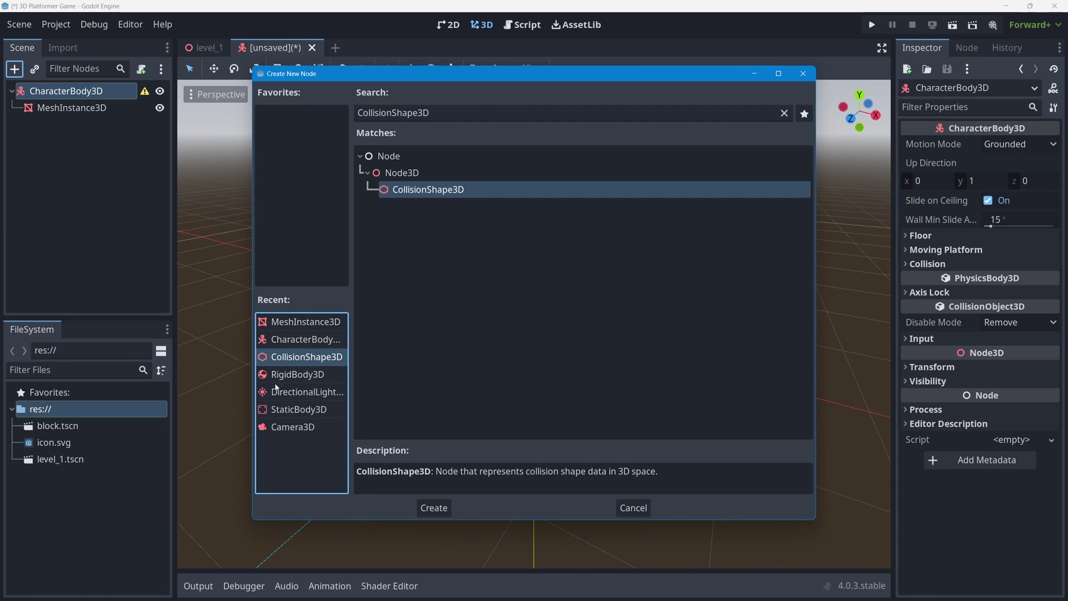
{"action": "double_click", "coordinate": [307, 359]}
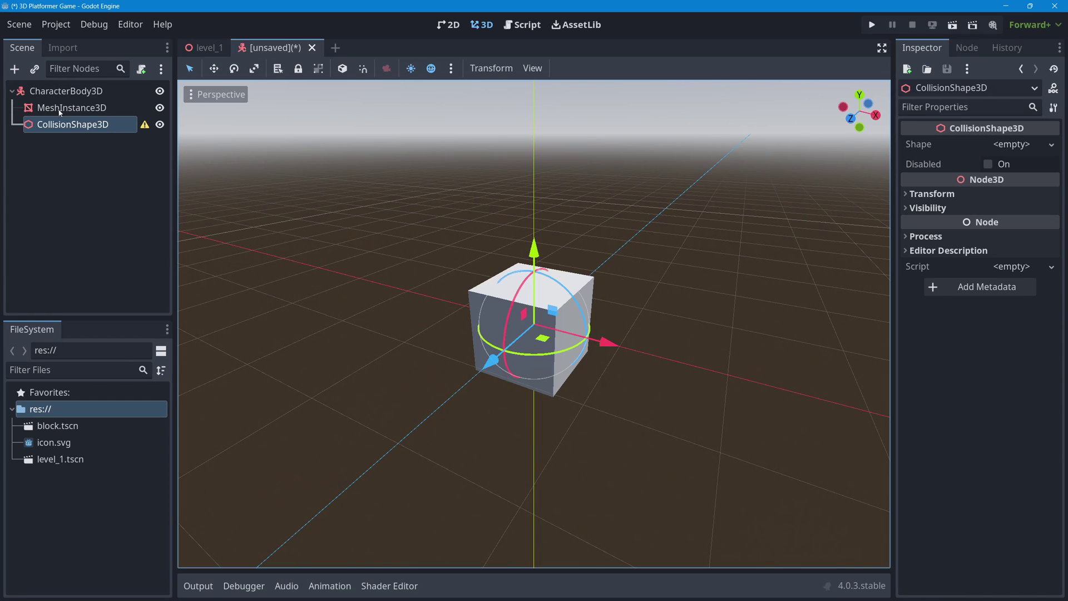
{"action": "left_click_drag", "start_coordinate": [46, 127], "coordinate": [75, 103]}
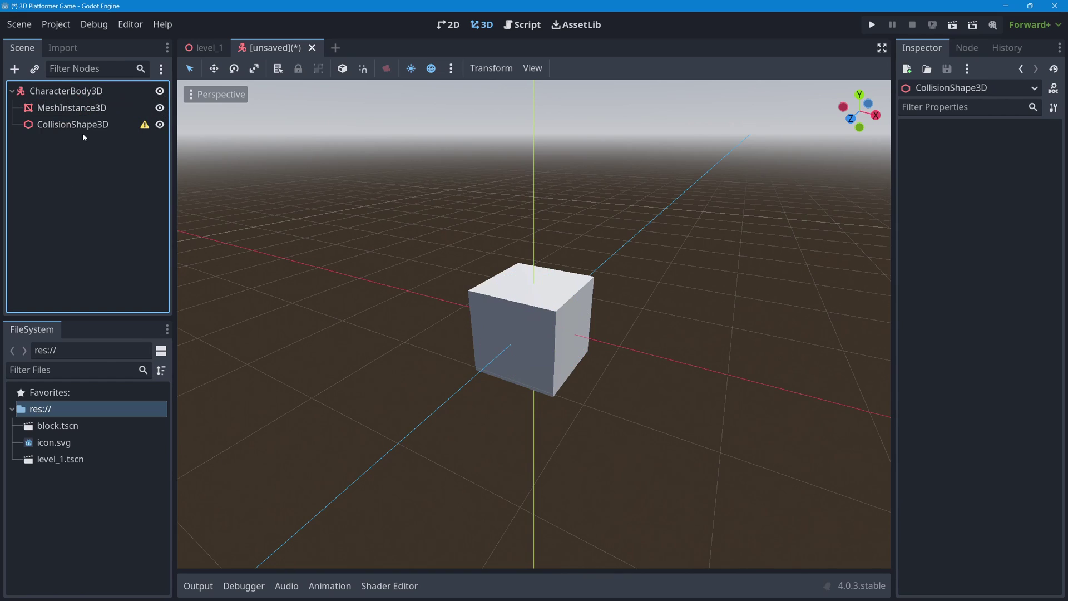
Step: Read the collision node's configuration warning and assign a new BoxShape3D as its shape
{"action": "left_click", "coordinate": [144, 127]}
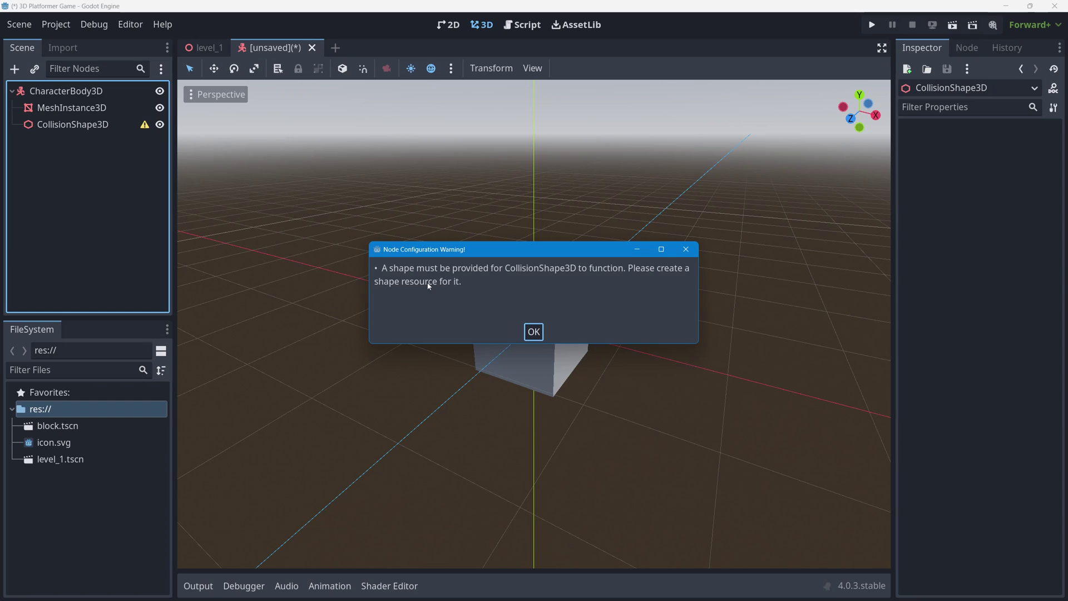
{"action": "left_click", "coordinate": [533, 332]}
{"action": "left_click", "coordinate": [78, 128]}
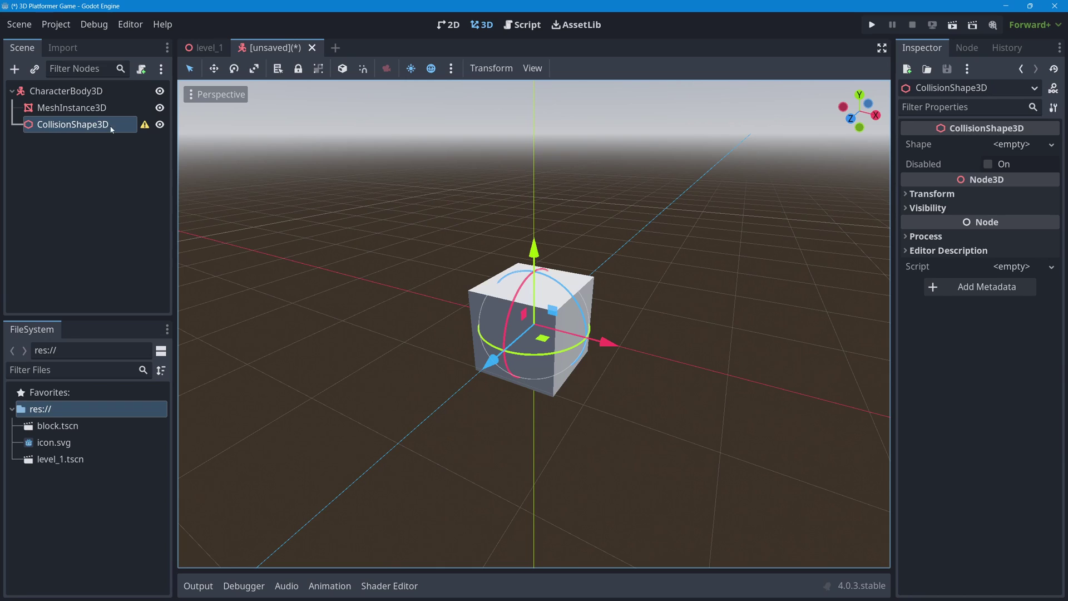
{"action": "left_click", "coordinate": [1051, 145]}
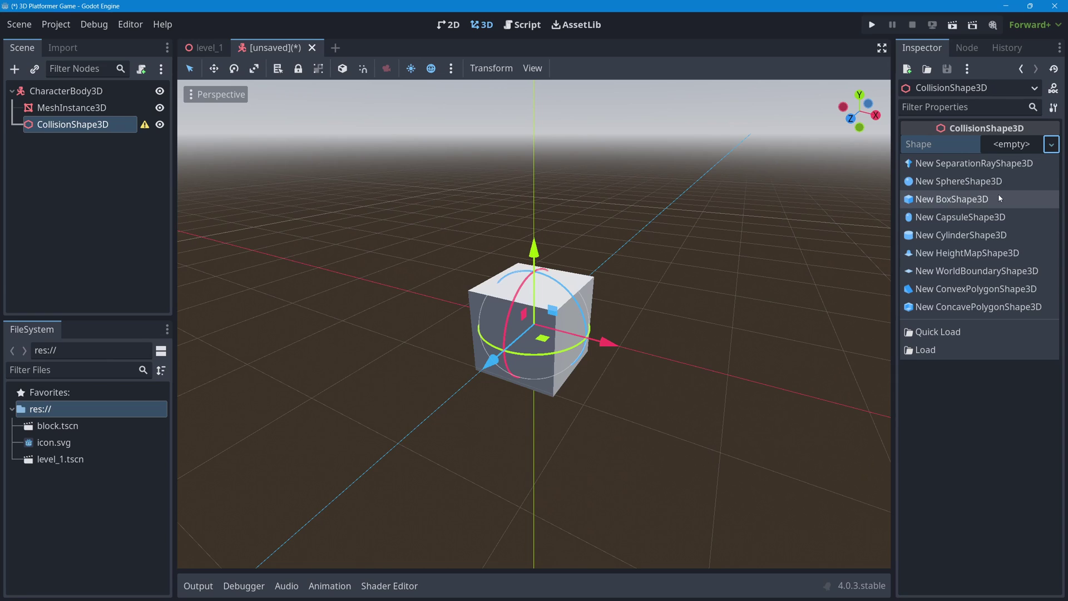
{"action": "left_click", "coordinate": [1013, 199]}
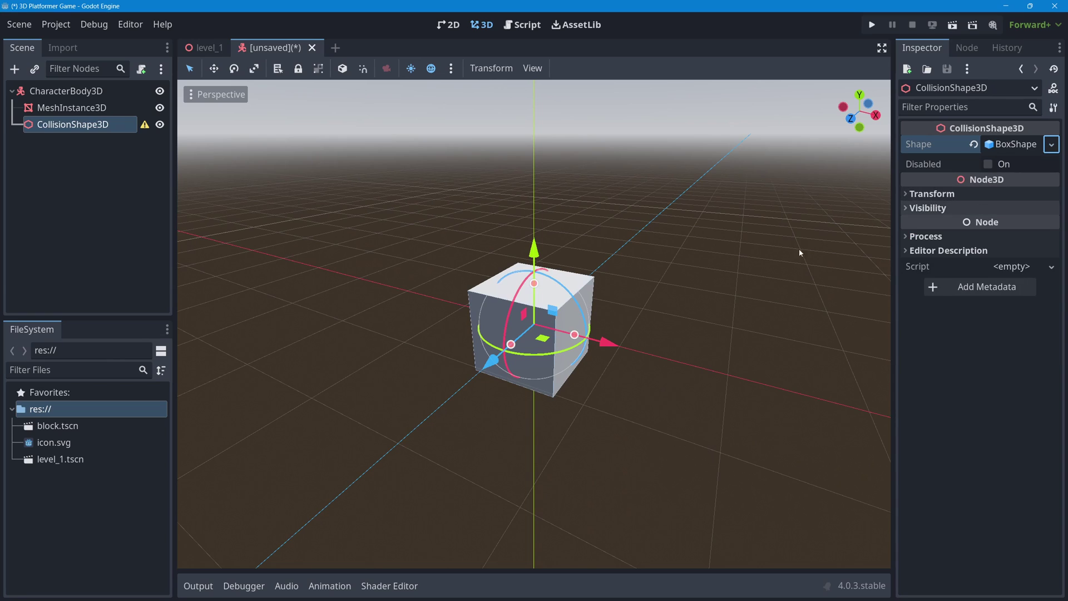
Step: Inspect the collision box around the cube by temporarily hiding the mesh instance
{"action": "scroll", "coordinate": [553, 290], "scroll_direction": "up", "scroll_amount": 3}
{"action": "left_click_drag", "start_coordinate": [534, 256], "coordinate": [529, 254]}
{"action": "key", "text": "ctrl+z"}
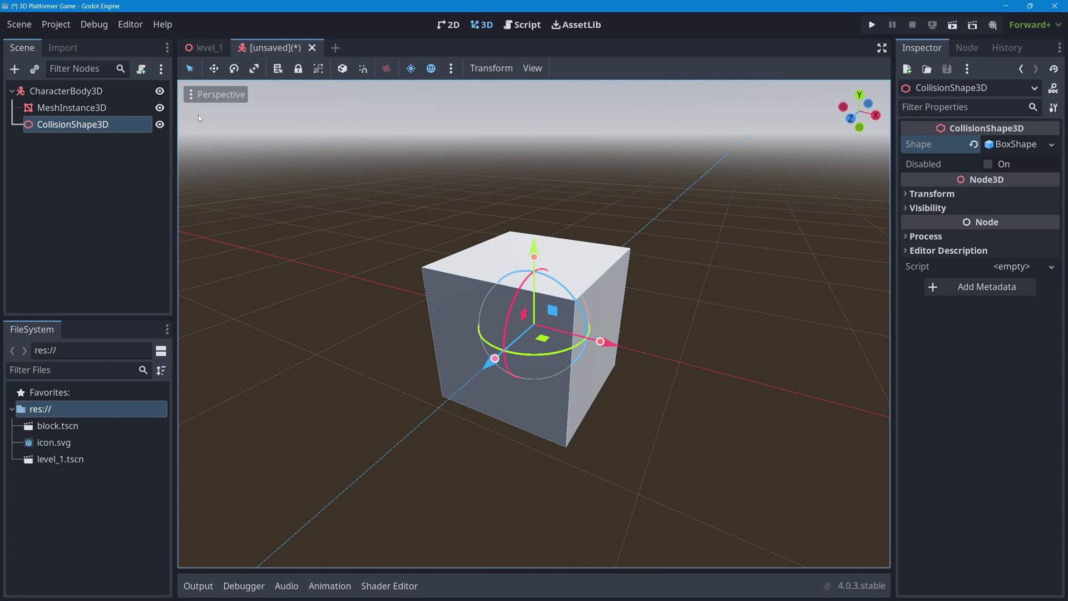
{"action": "left_click", "coordinate": [160, 108]}
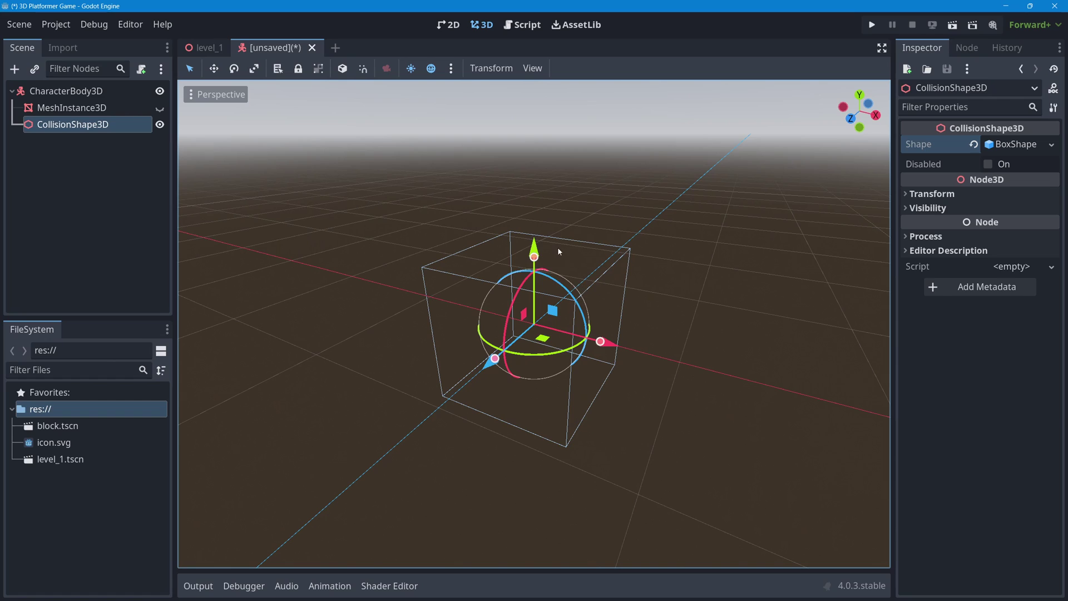
{"action": "left_click", "coordinate": [159, 108]}
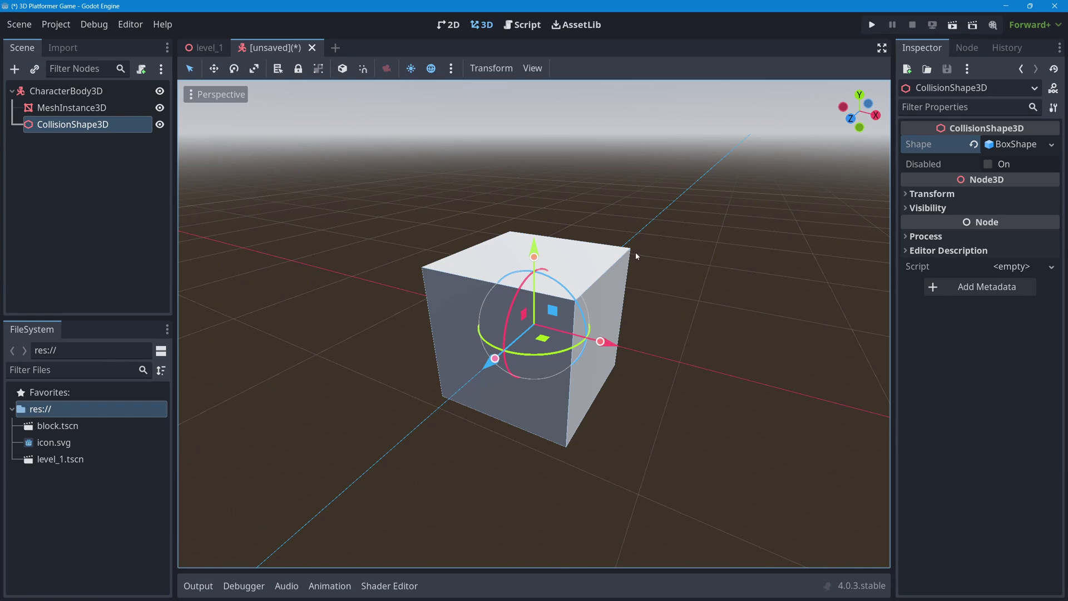
Step: Rename the root node to Steve and save the scene as steve.tscn in the project root
{"action": "double_click", "coordinate": [60, 91]}
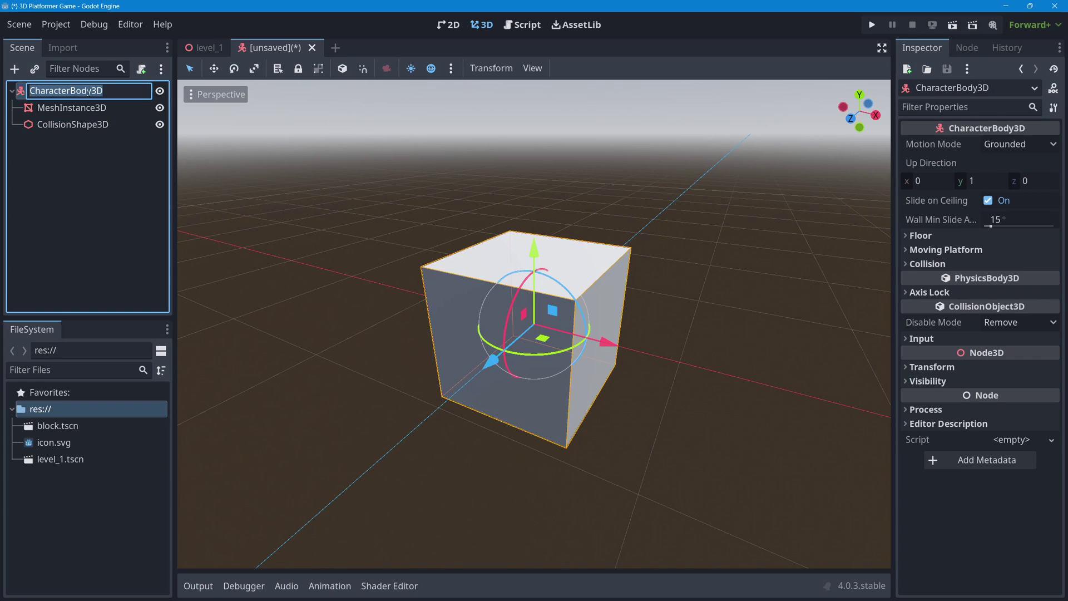
{"action": "type", "text": "Steve"}
{"action": "key", "text": "Return"}
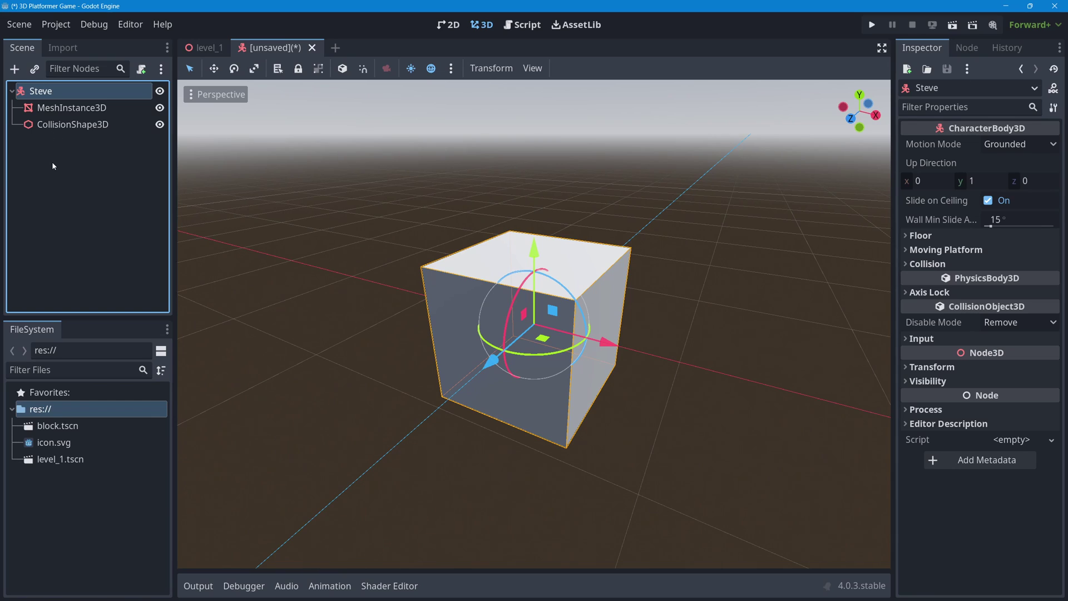
{"action": "key", "text": "ctrl+s"}
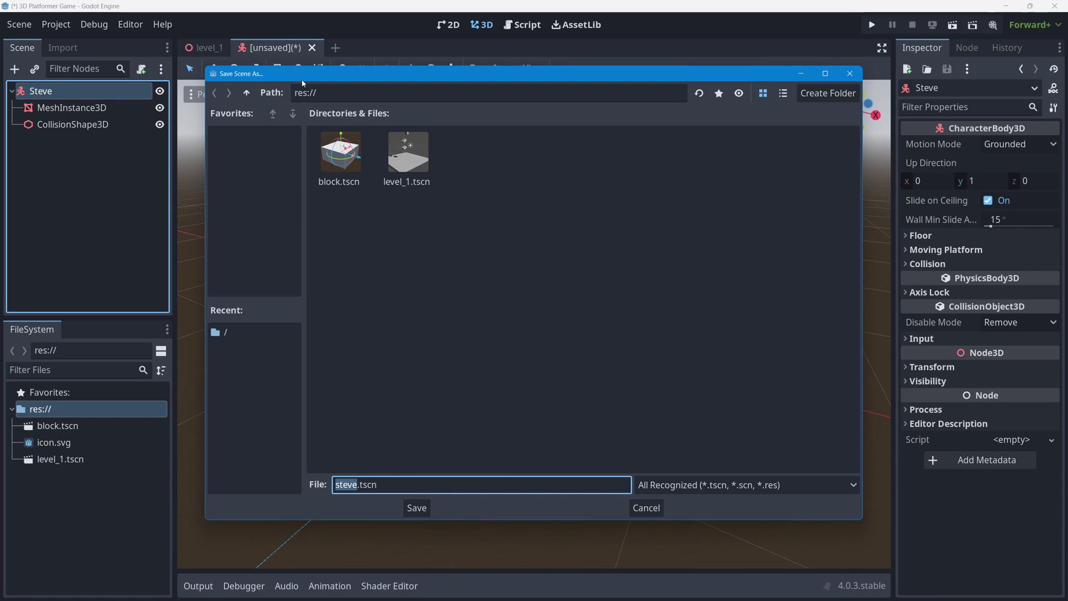
{"action": "left_click", "coordinate": [417, 507]}
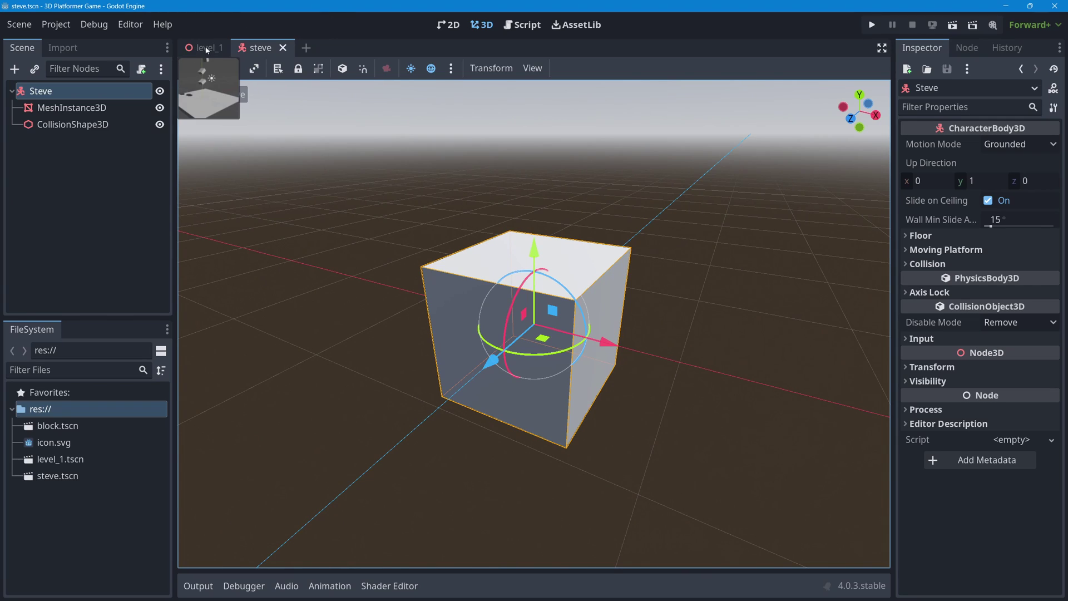
Step: Instantiate steve.tscn as a child of the Level1 root in the level_1 scene
{"action": "left_click", "coordinate": [206, 50]}
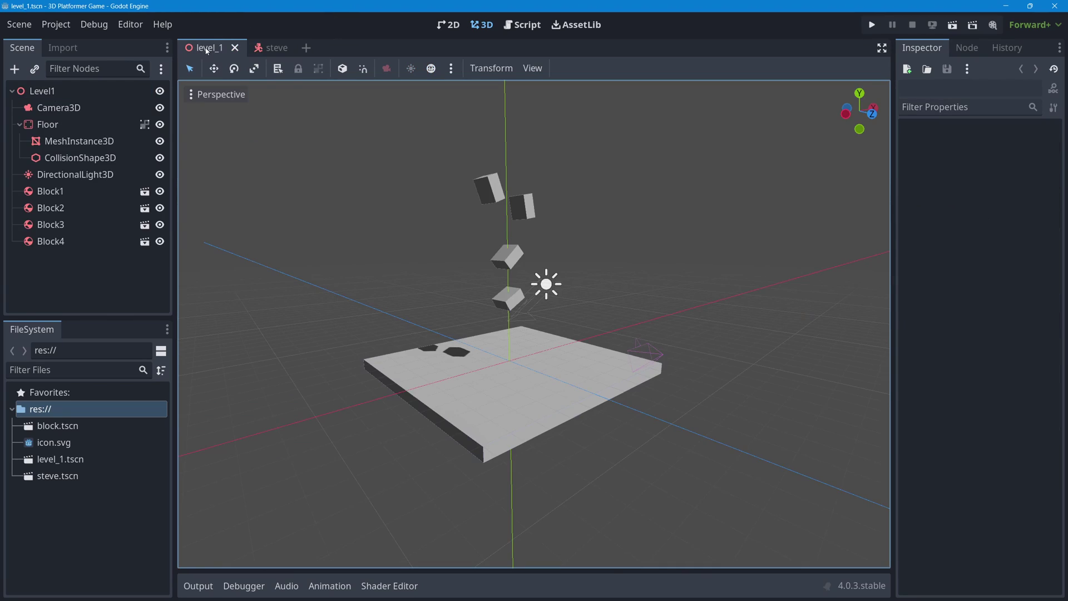
{"action": "left_click", "coordinate": [45, 92]}
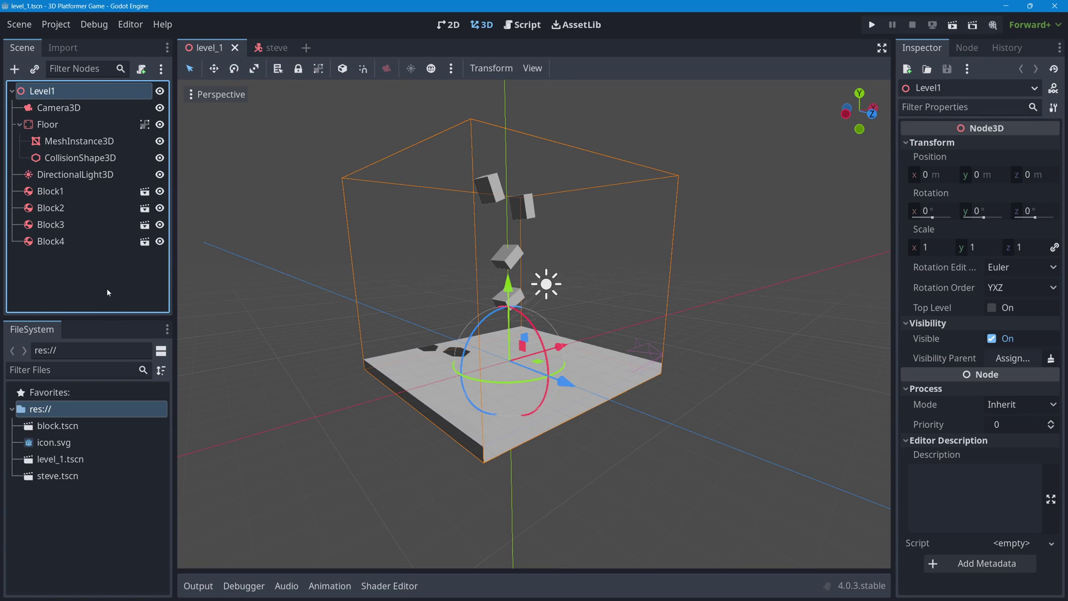
{"action": "left_click", "coordinate": [50, 192]}
{"action": "left_click", "coordinate": [56, 224]}
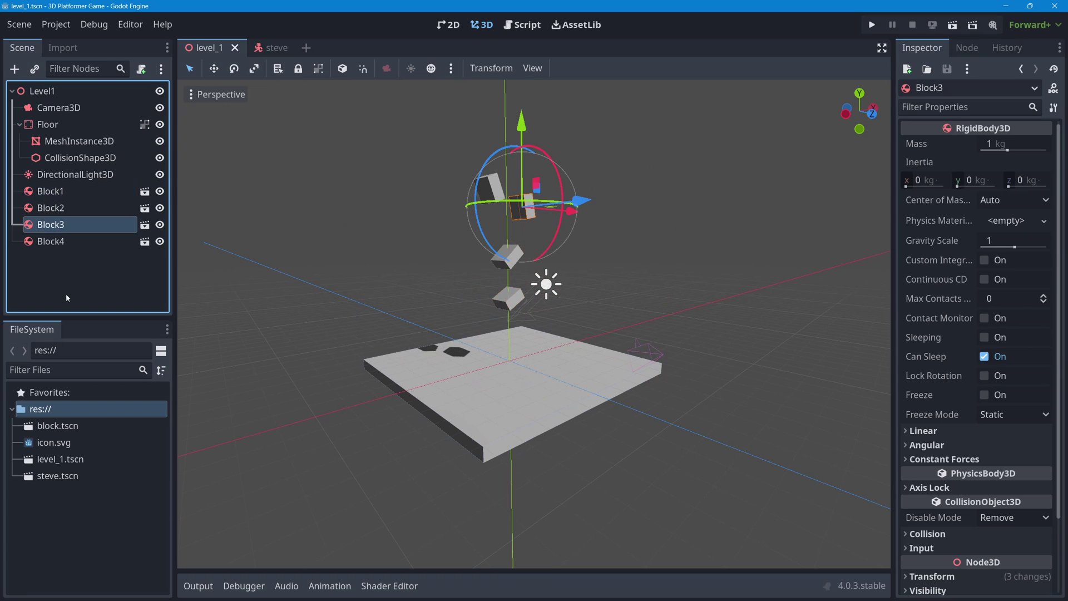
{"action": "left_click", "coordinate": [49, 92]}
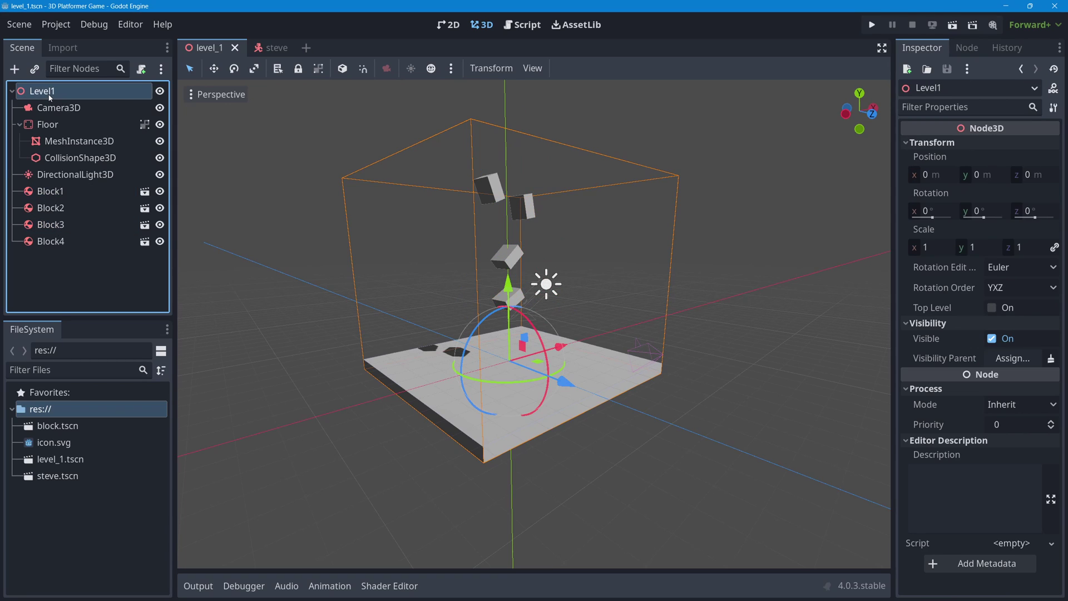
{"action": "left_click", "coordinate": [34, 69]}
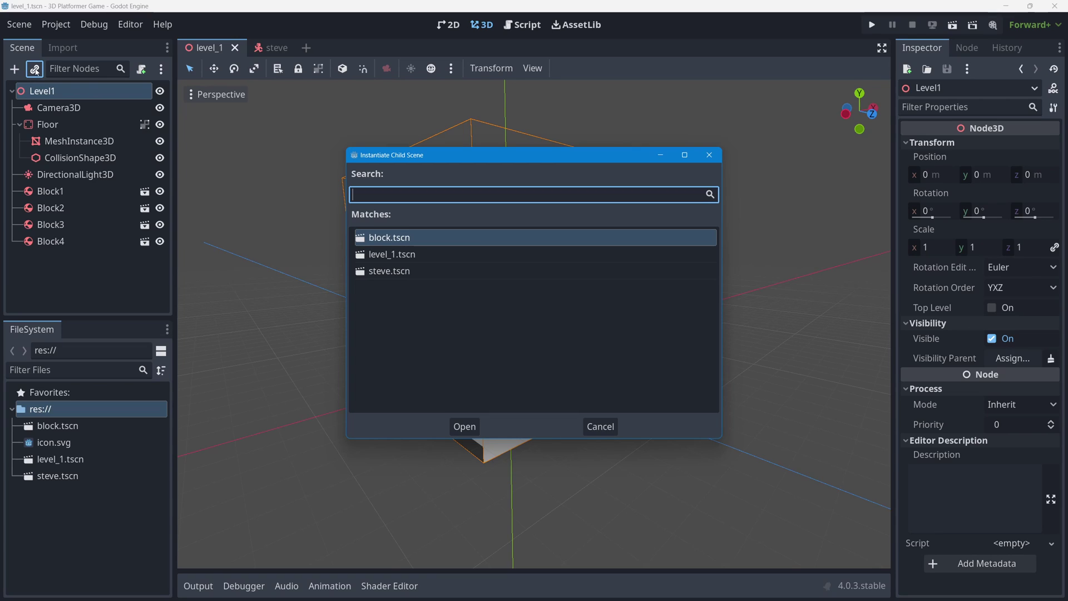
{"action": "left_click", "coordinate": [388, 276]}
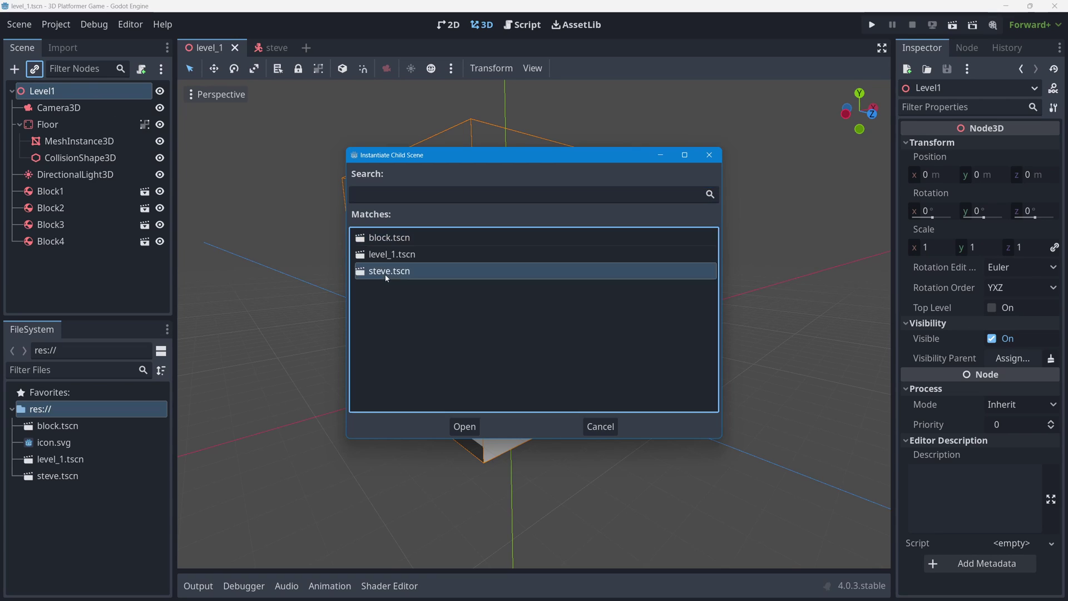
{"action": "left_click", "coordinate": [465, 427]}
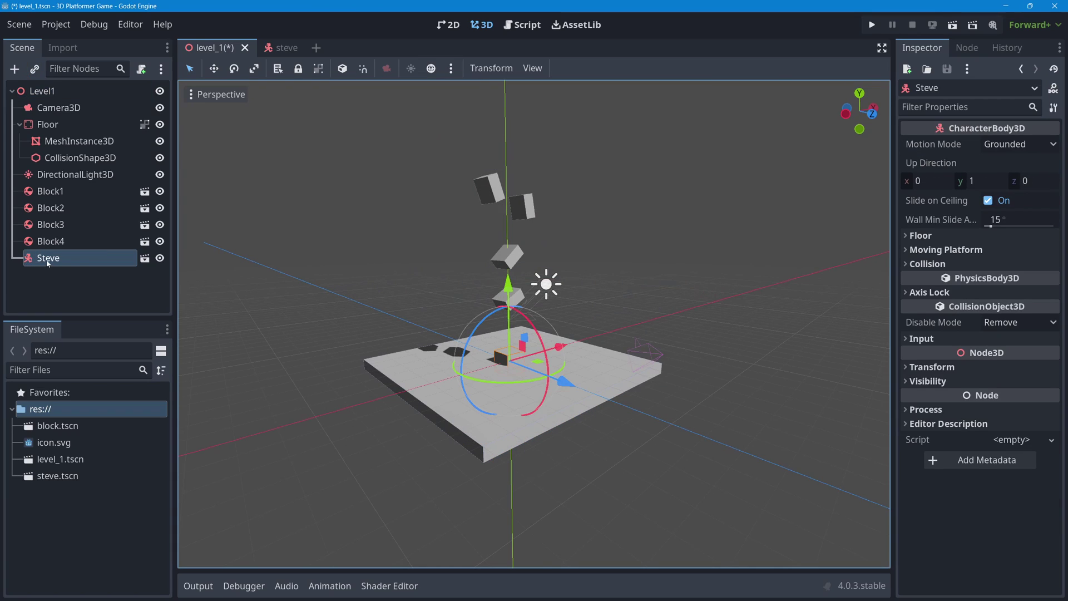
Step: Raise Steve up out of the floor and move it along the X axis, away from the camera
{"action": "left_click_drag", "start_coordinate": [510, 290], "coordinate": [509, 272]}
{"action": "left_click_drag", "start_coordinate": [558, 333], "coordinate": [508, 345]}
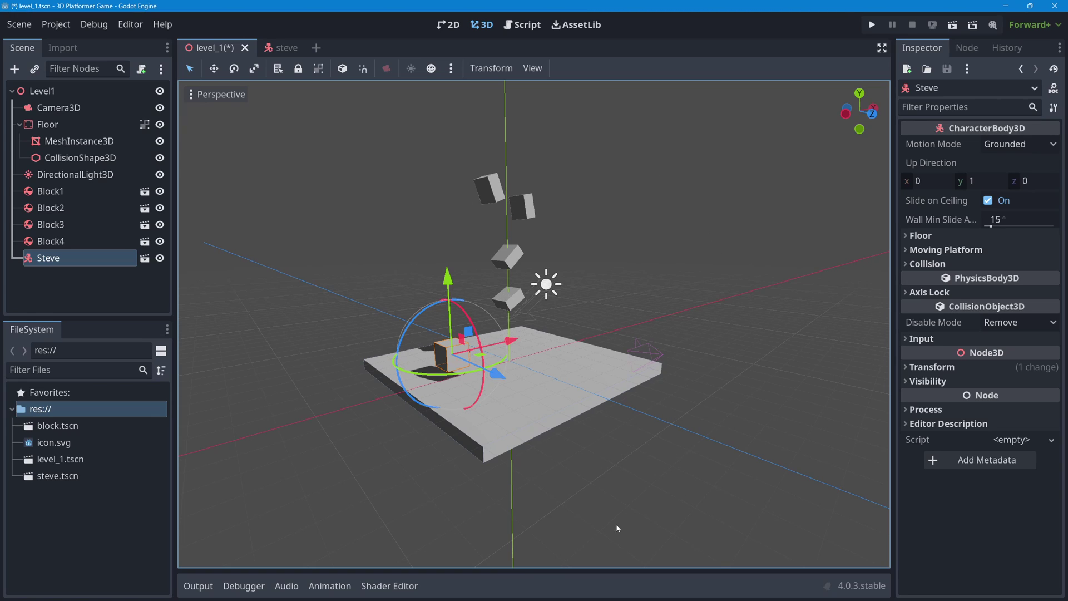
{"action": "left_click", "coordinate": [482, 191]}
{"action": "left_click", "coordinate": [489, 217]}
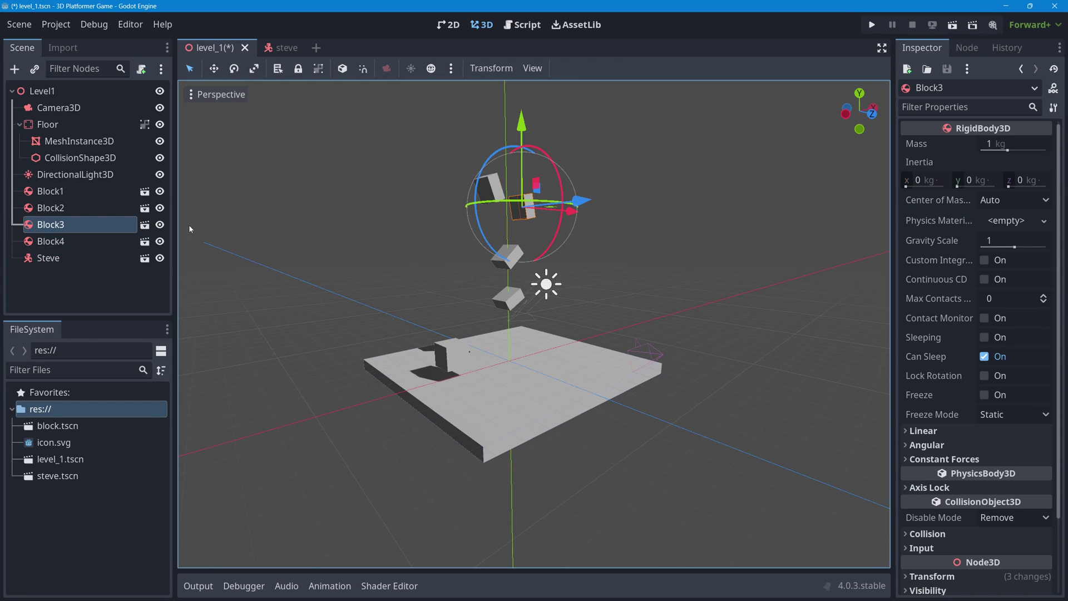
{"action": "left_click", "coordinate": [50, 191]}
{"action": "left_click", "coordinate": [53, 243], "text": "shift"}
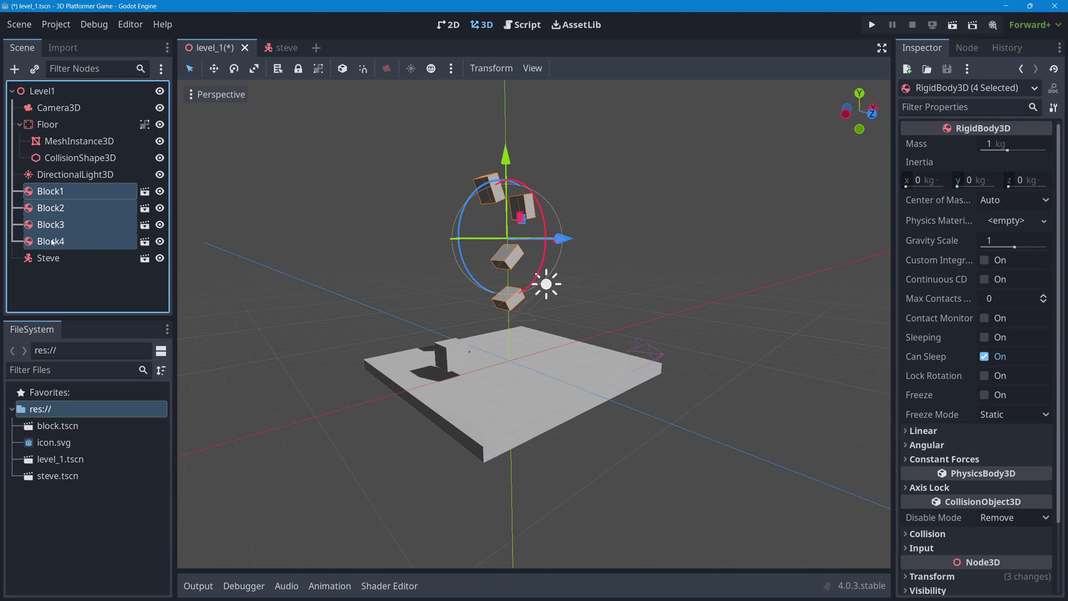
Step: Add a Node3D child to the Level1 root and name it Blocks
{"action": "left_click", "coordinate": [40, 92]}
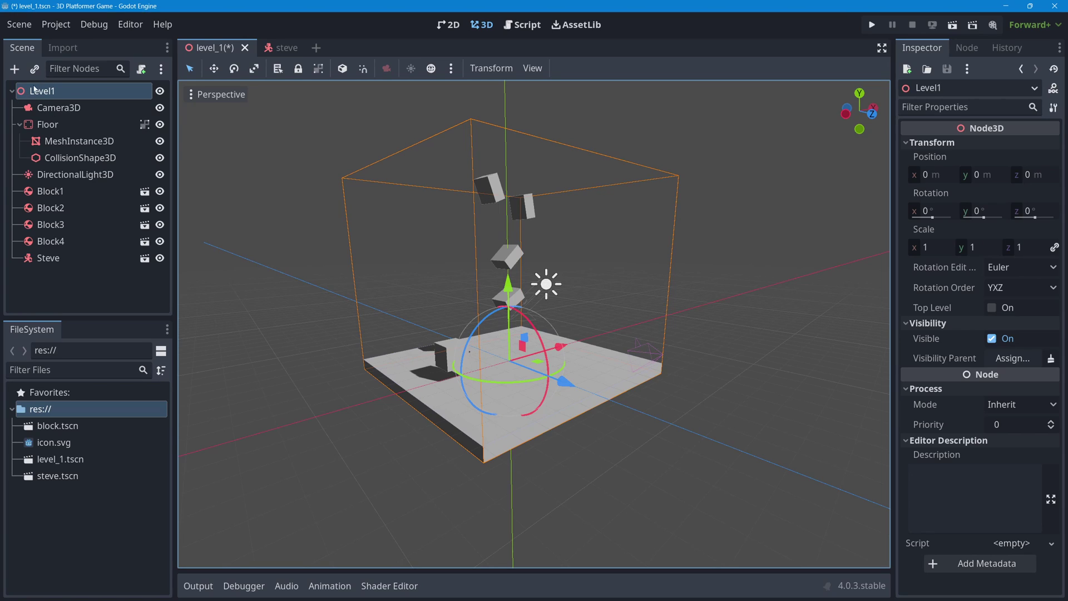
{"action": "left_click", "coordinate": [12, 91]}
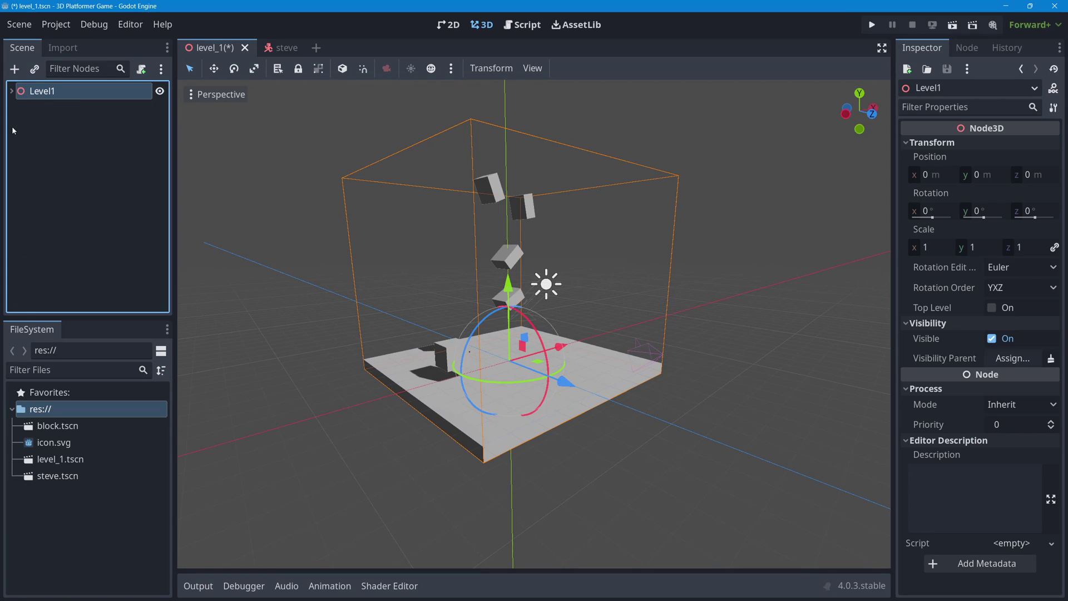
{"action": "left_click", "coordinate": [11, 91]}
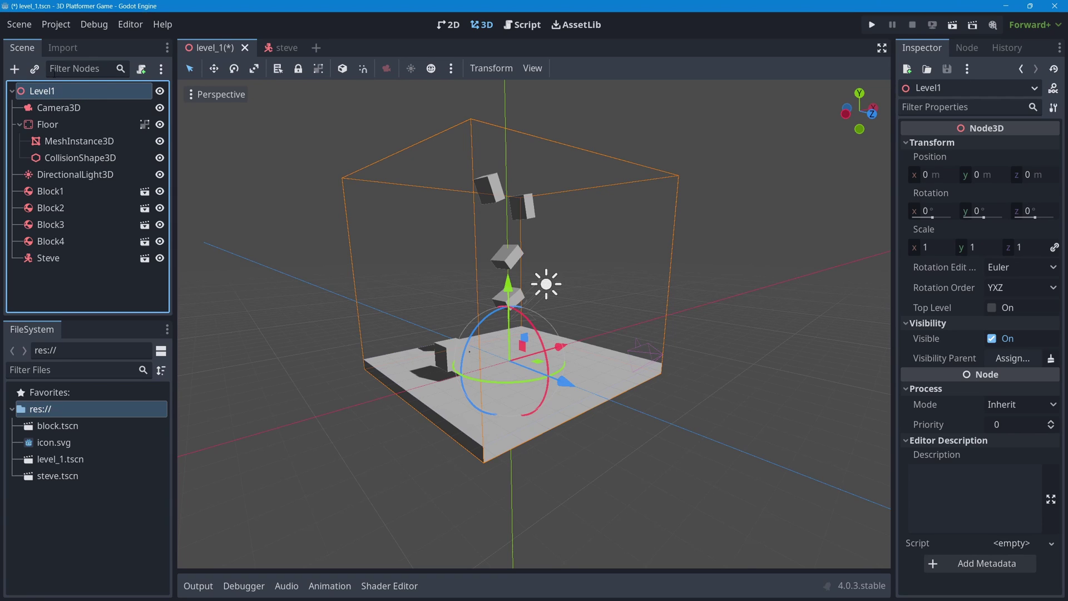
{"action": "left_click", "coordinate": [15, 69]}
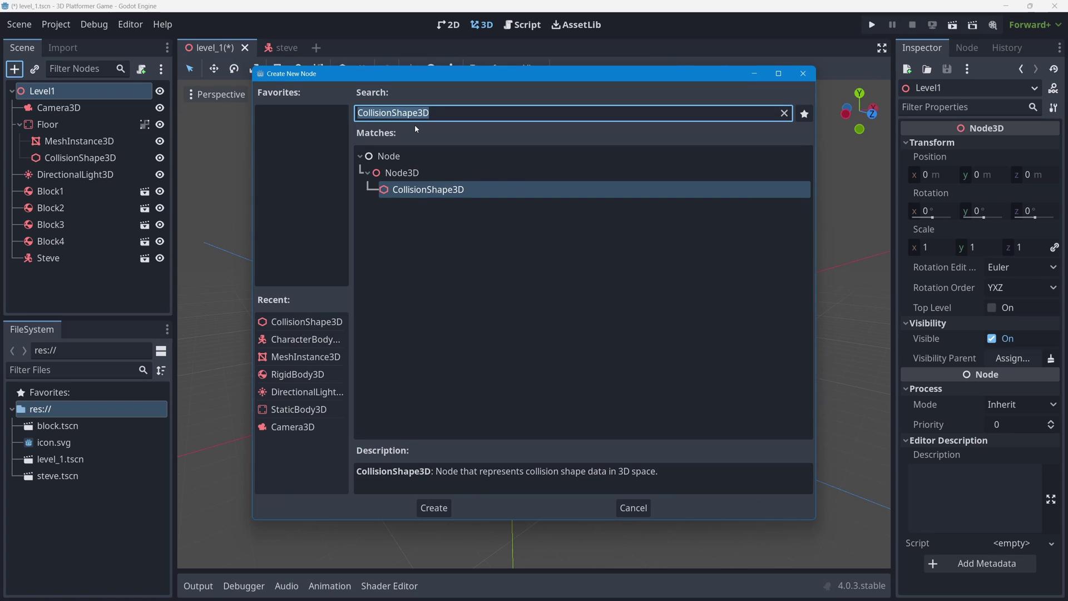
{"action": "type", "text": "node"}
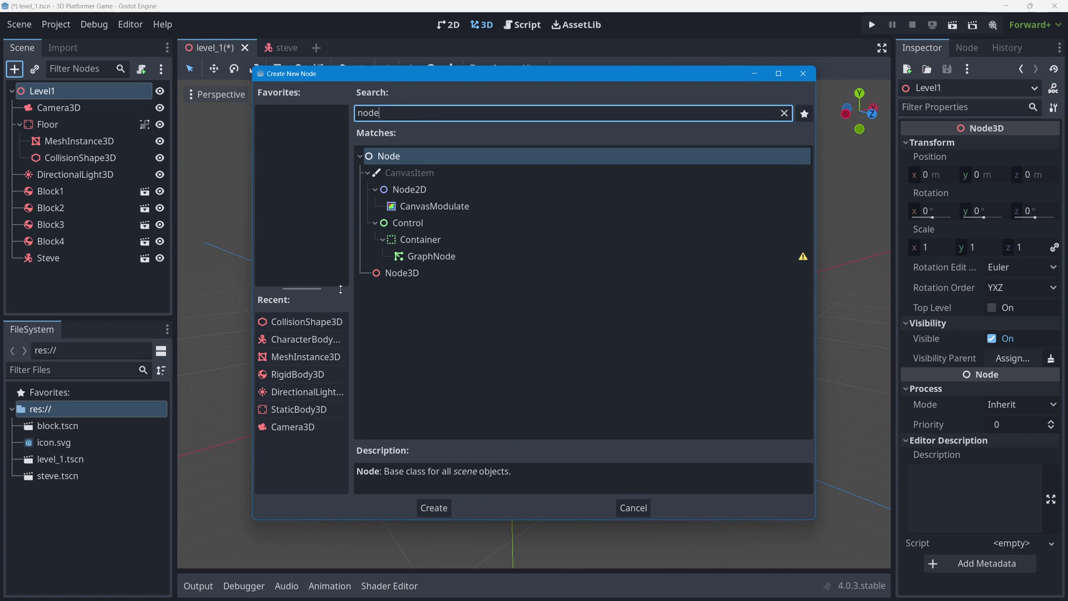
{"action": "left_click", "coordinate": [380, 276]}
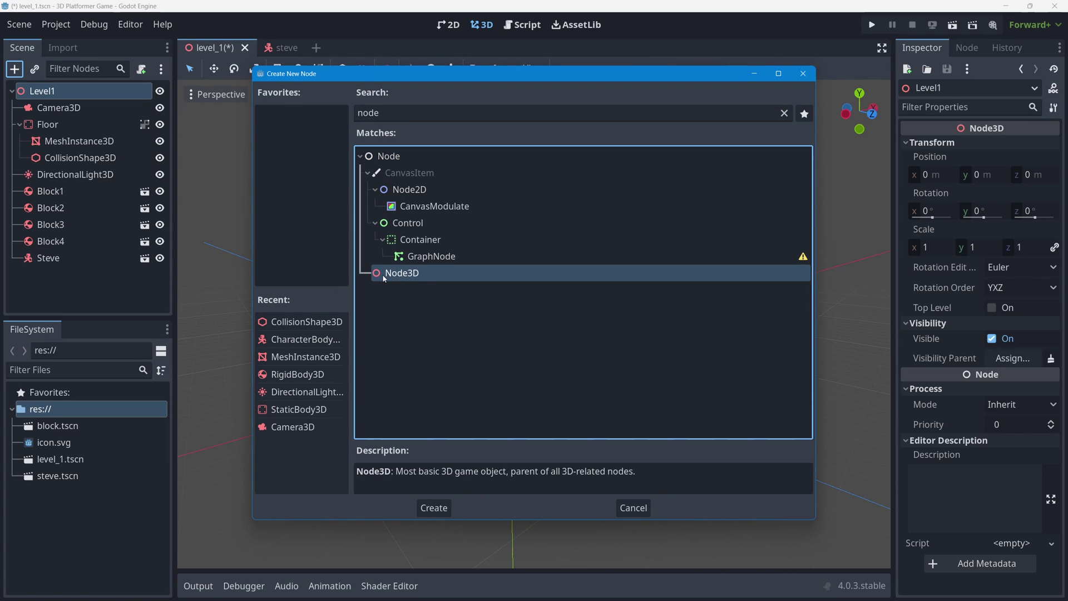
{"action": "double_click", "coordinate": [387, 276]}
{"action": "double_click", "coordinate": [68, 276]}
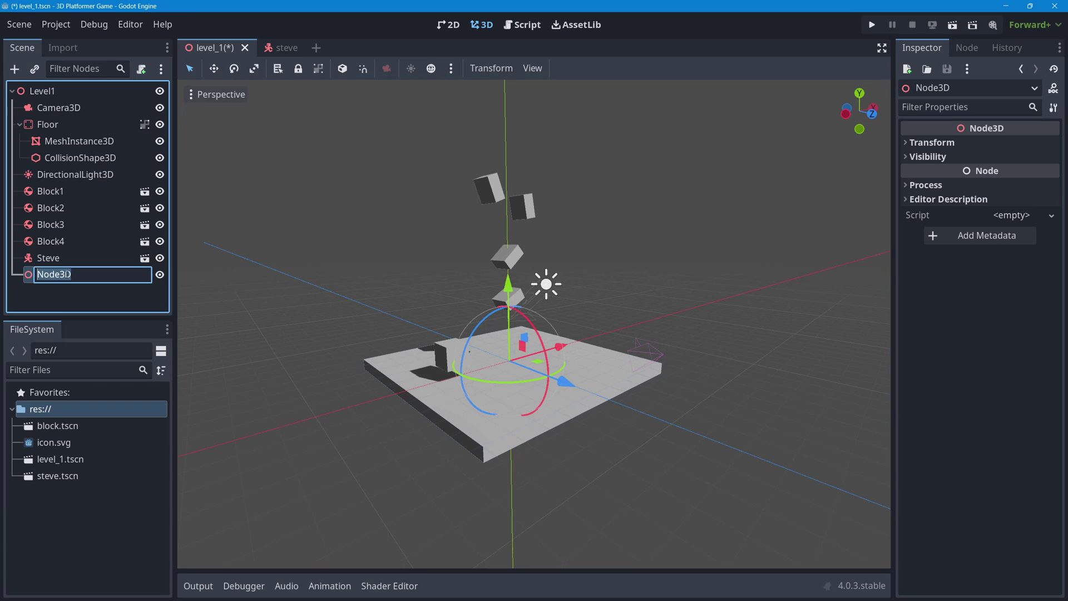
{"action": "type", "text": "Blocks"}
{"action": "key", "text": "Return"}
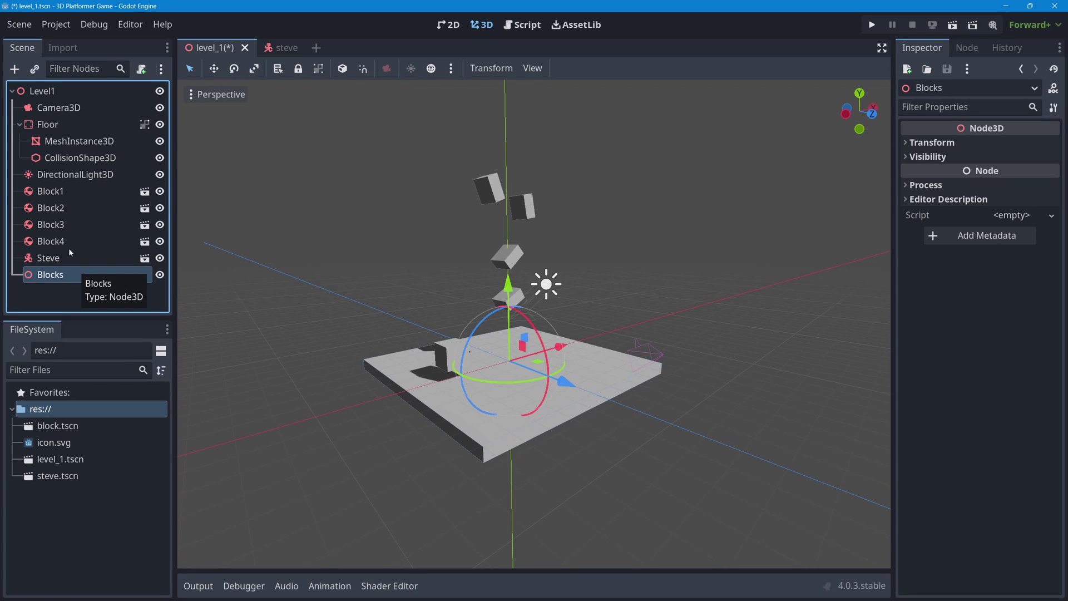
Step: Move Block1 through Block4 under the Blocks node, collapse that group, and place Steve below it in the scene tree
{"action": "left_click", "coordinate": [46, 191]}
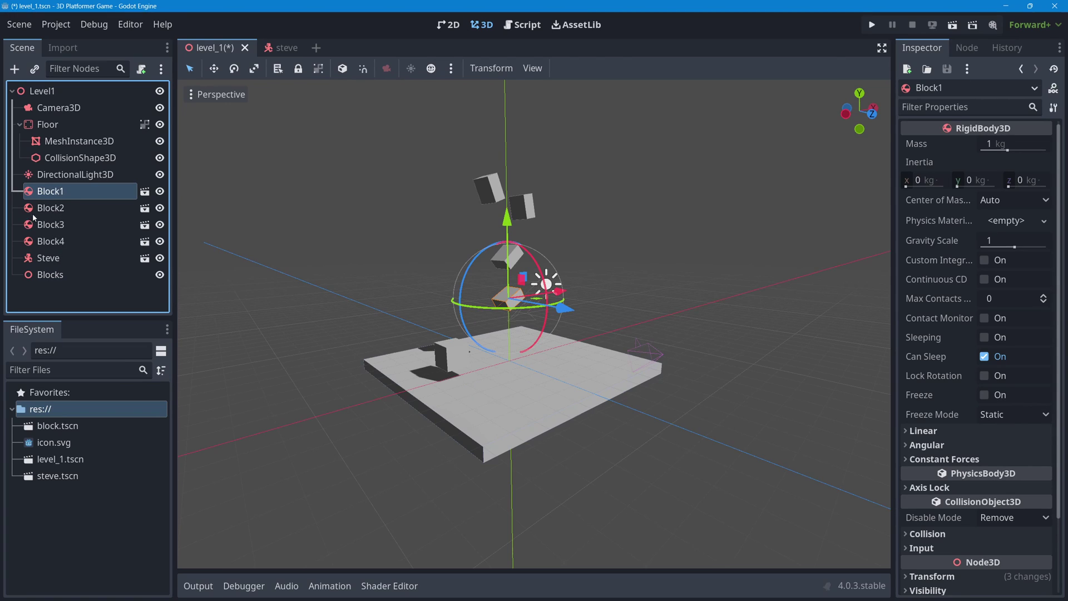
{"action": "left_click", "coordinate": [59, 243], "text": "shift"}
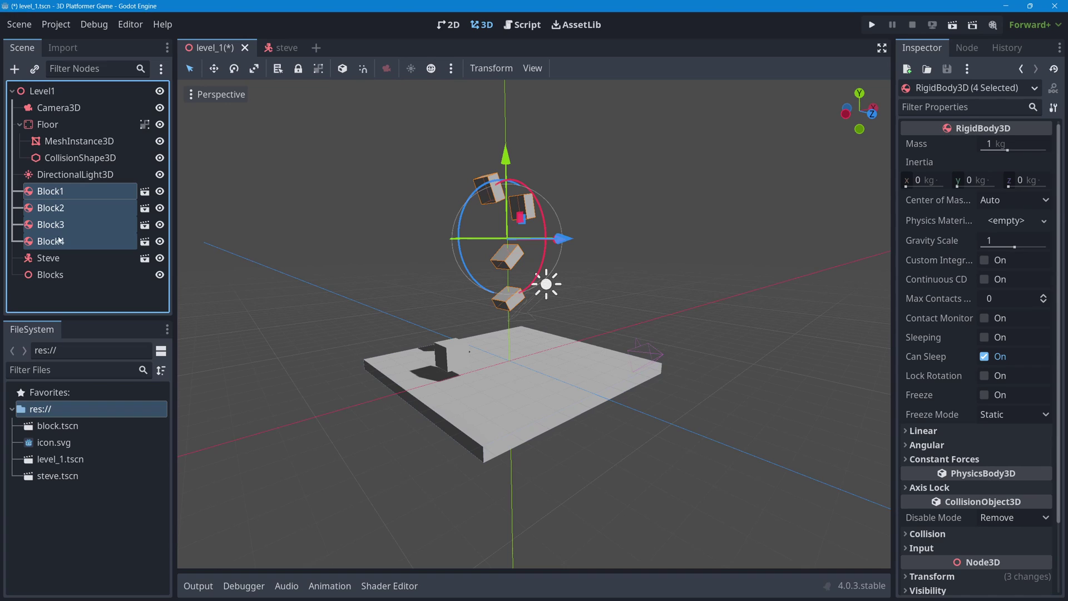
{"action": "left_click_drag", "start_coordinate": [59, 240], "coordinate": [54, 277]}
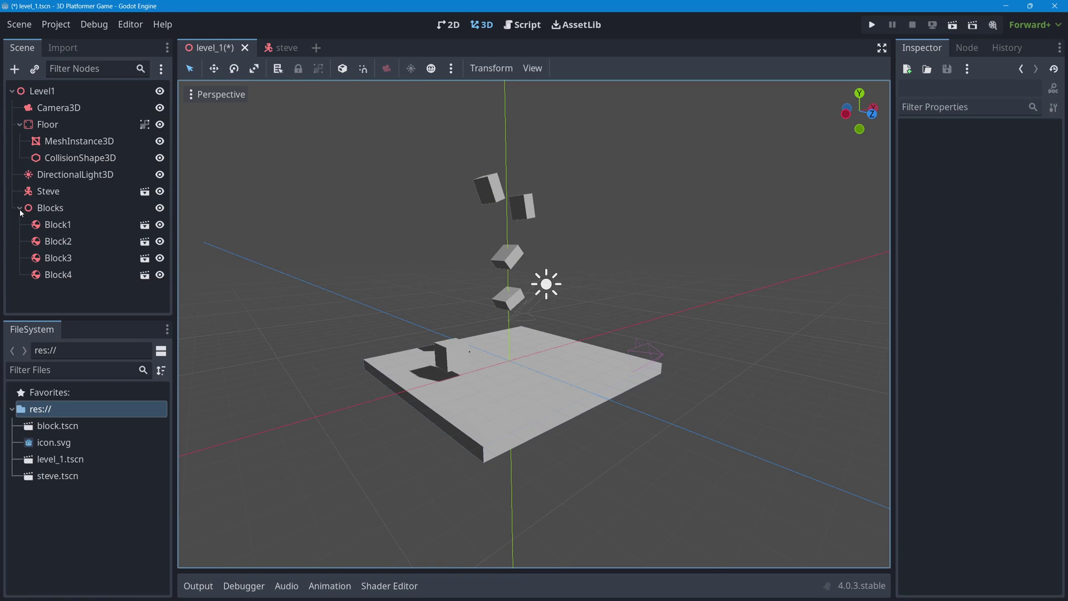
{"action": "left_click", "coordinate": [20, 208]}
{"action": "left_click", "coordinate": [19, 208]}
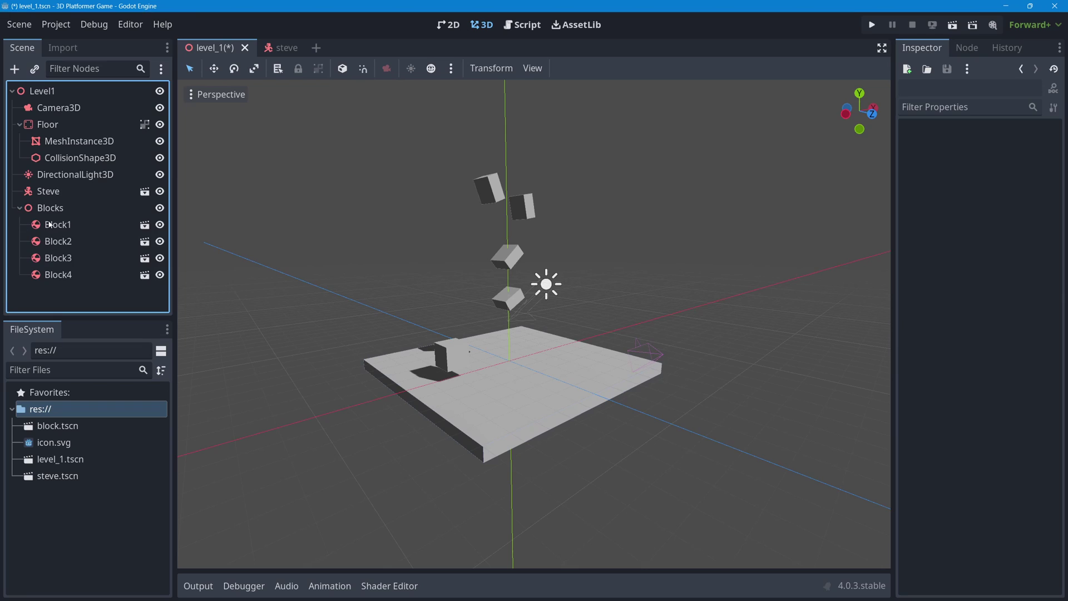
{"action": "left_click", "coordinate": [19, 208]}
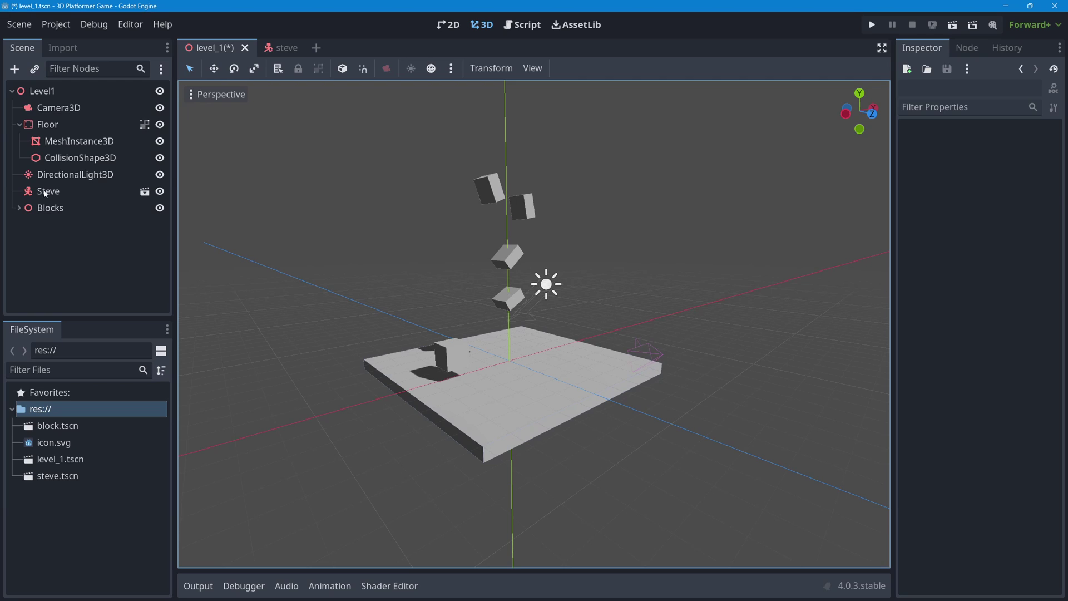
{"action": "left_click_drag", "start_coordinate": [46, 193], "coordinate": [51, 221]}
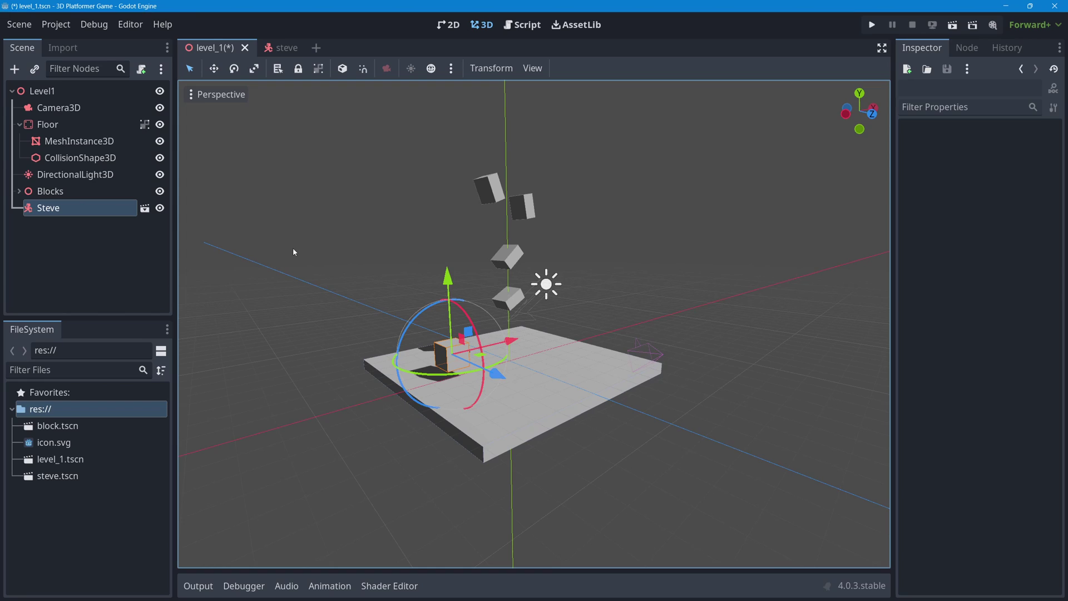
Step: Save the level_1 scene and test-run it, closing the game window after watching the blocks and Steve
{"action": "key", "text": "ctrl+s"}
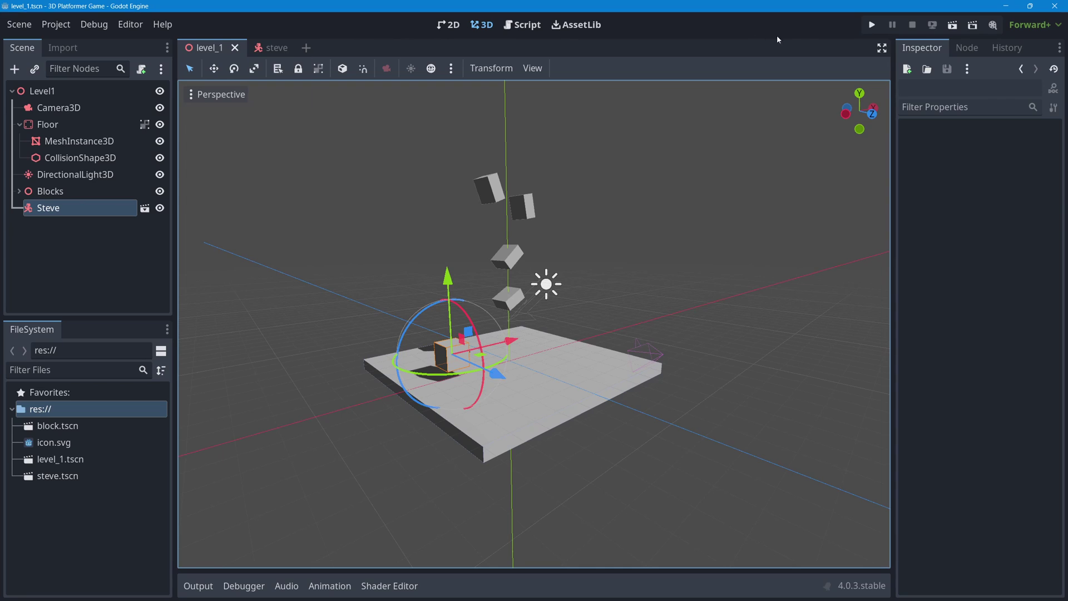
{"action": "left_click", "coordinate": [950, 24]}
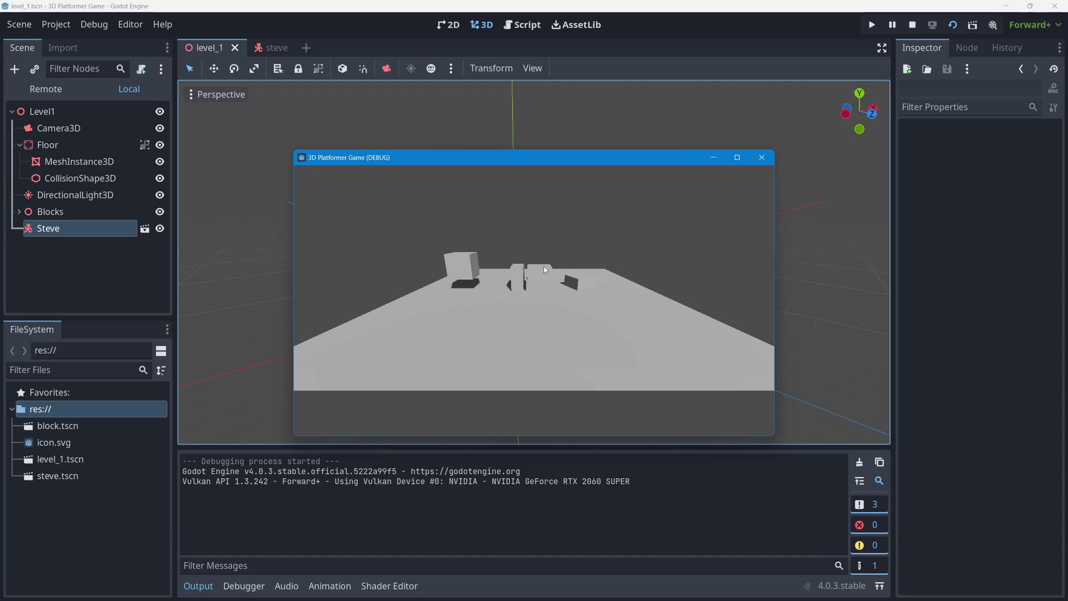
{"action": "left_click", "coordinate": [762, 158]}
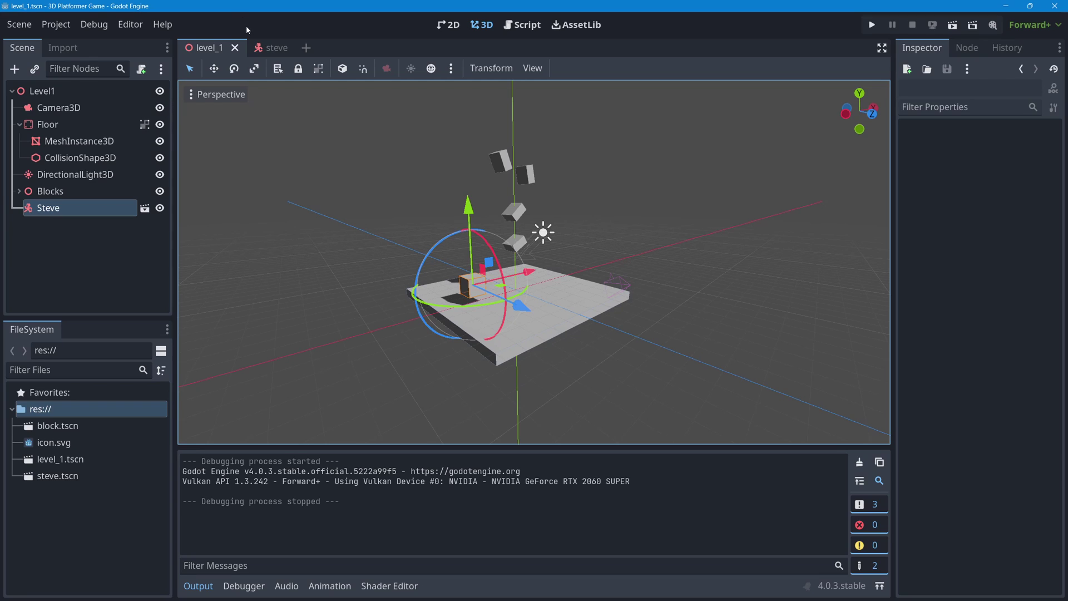
Step: Close the steve scene and reopen it from the Steve instance in level_1
{"action": "left_click", "coordinate": [275, 48]}
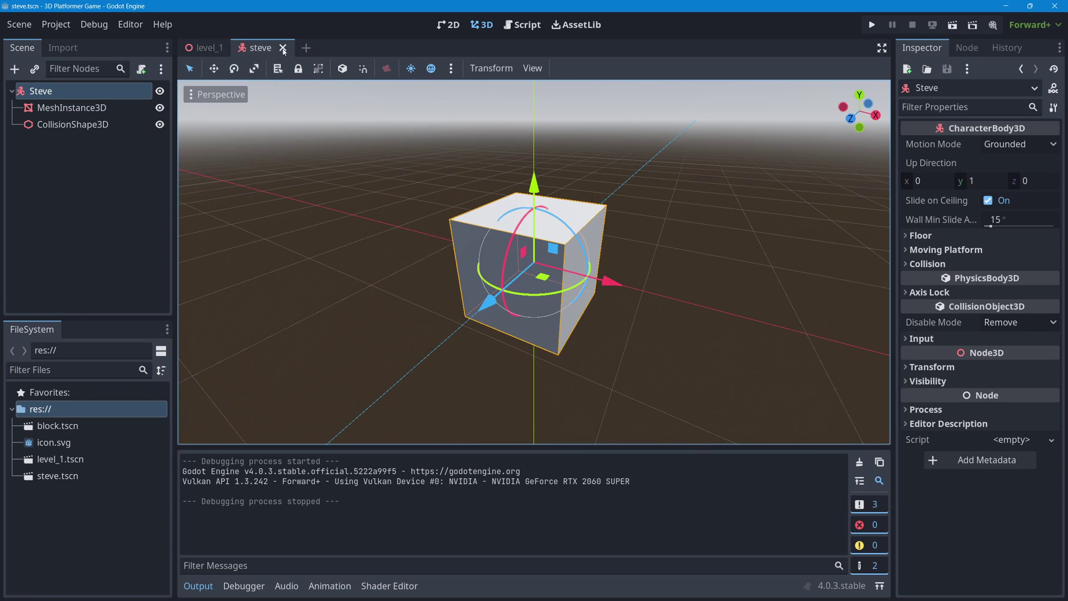
{"action": "left_click", "coordinate": [282, 48]}
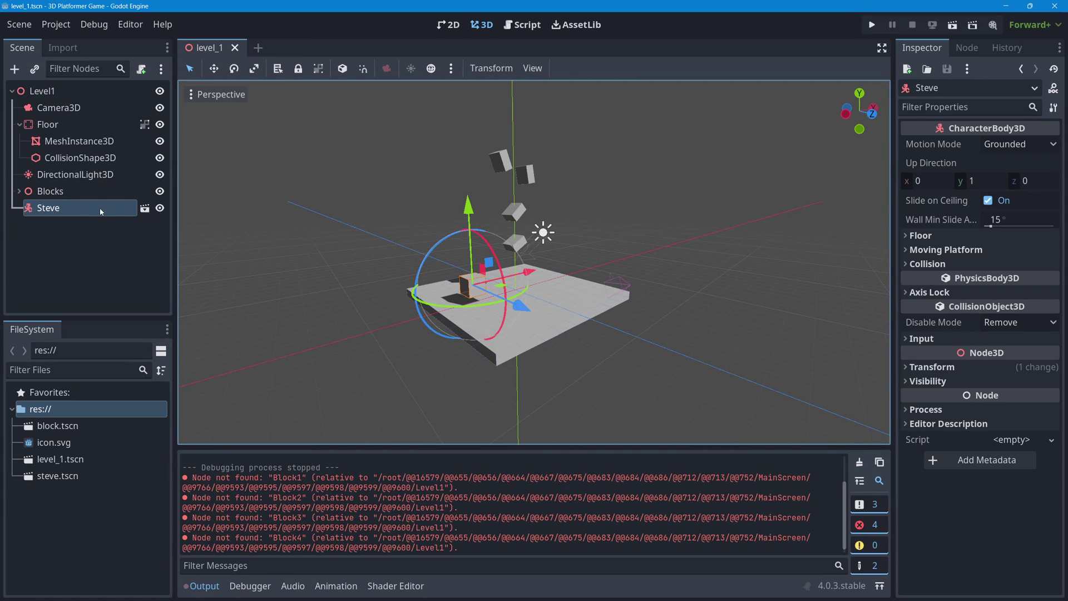
{"action": "left_click", "coordinate": [145, 209]}
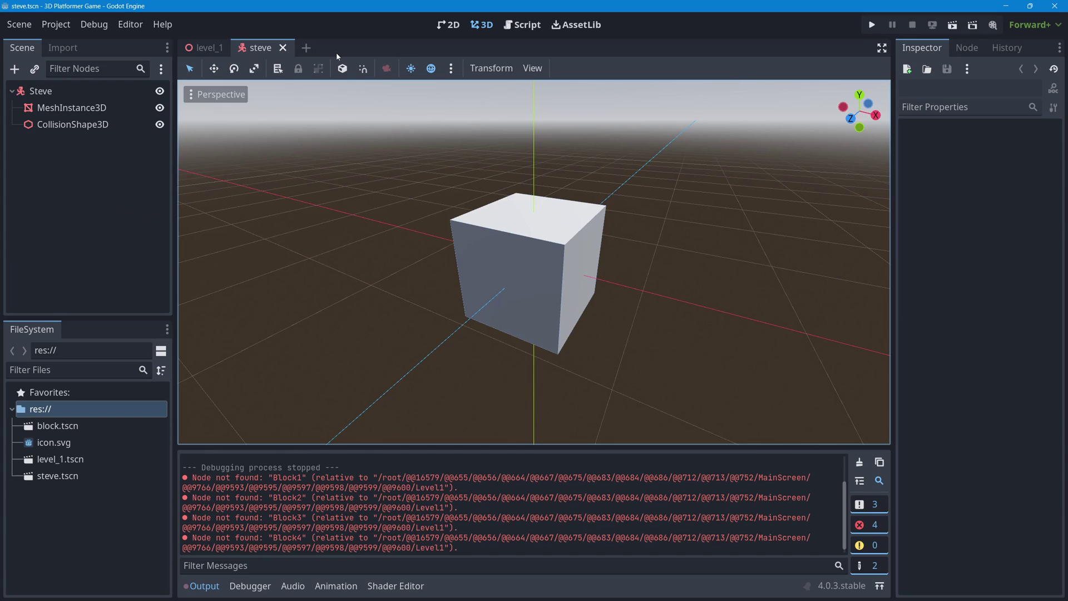
Step: Attach a new GDScript steve.gd to the Steve root node using the CharacterBody3D: Basic Movement template
{"action": "left_click", "coordinate": [36, 92]}
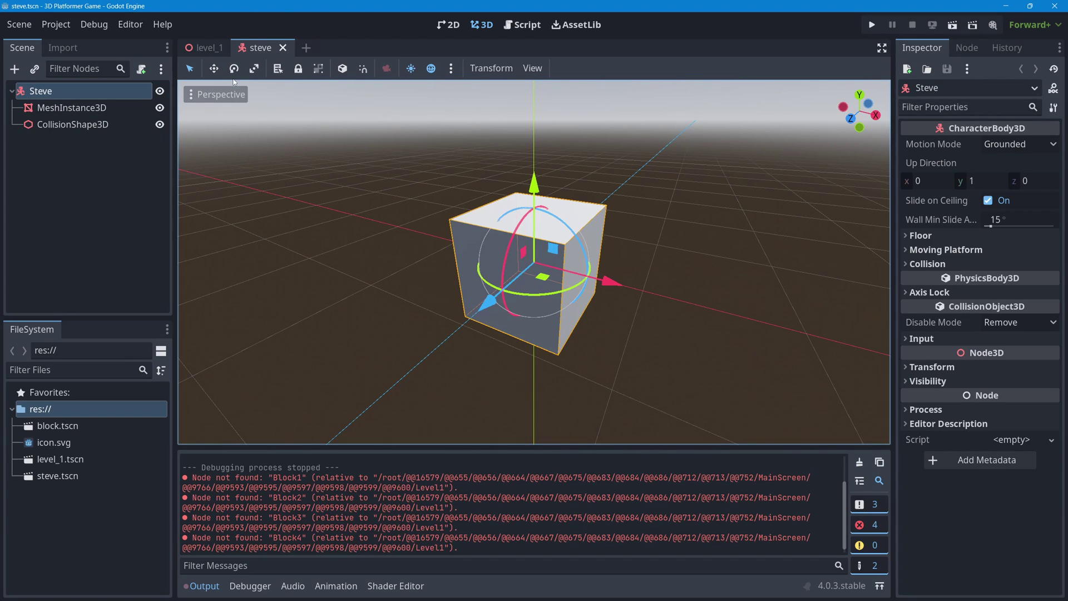
{"action": "left_click", "coordinate": [143, 72]}
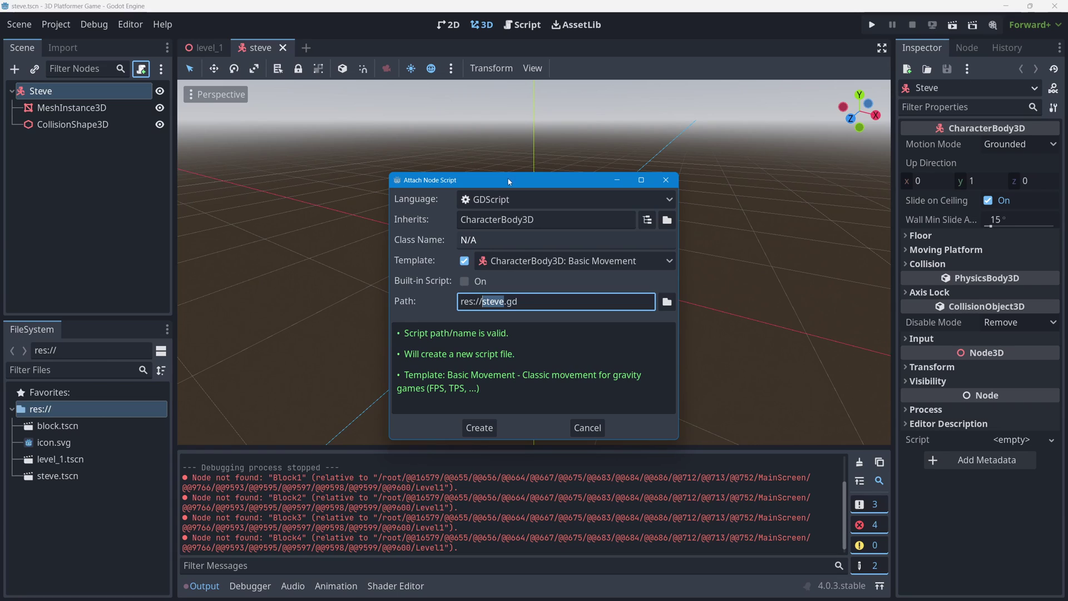
{"action": "left_click_drag", "start_coordinate": [508, 178], "coordinate": [510, 176]}
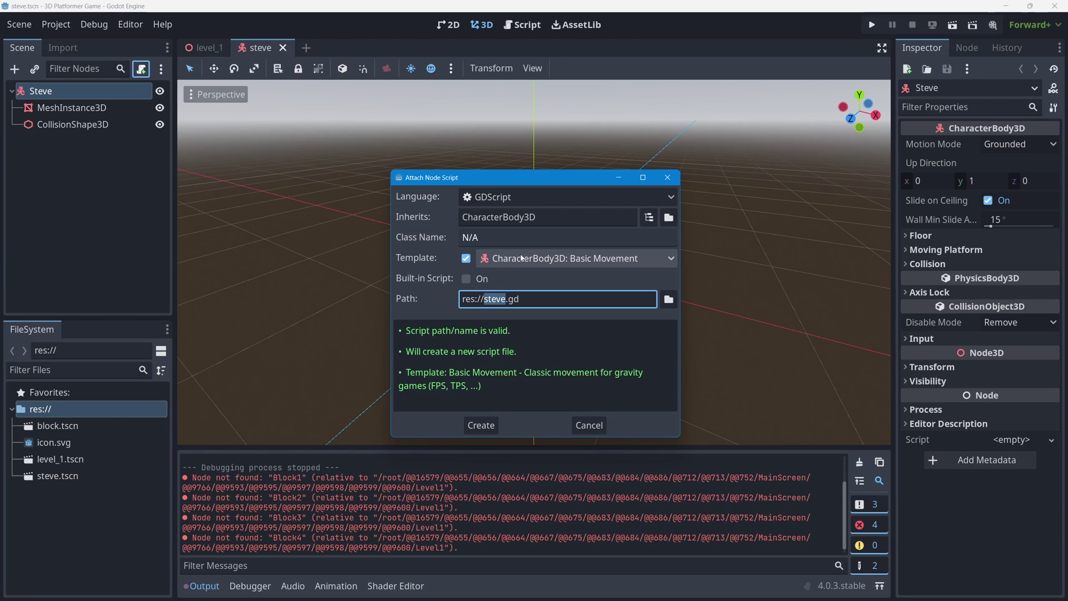
{"action": "left_click", "coordinate": [537, 259]}
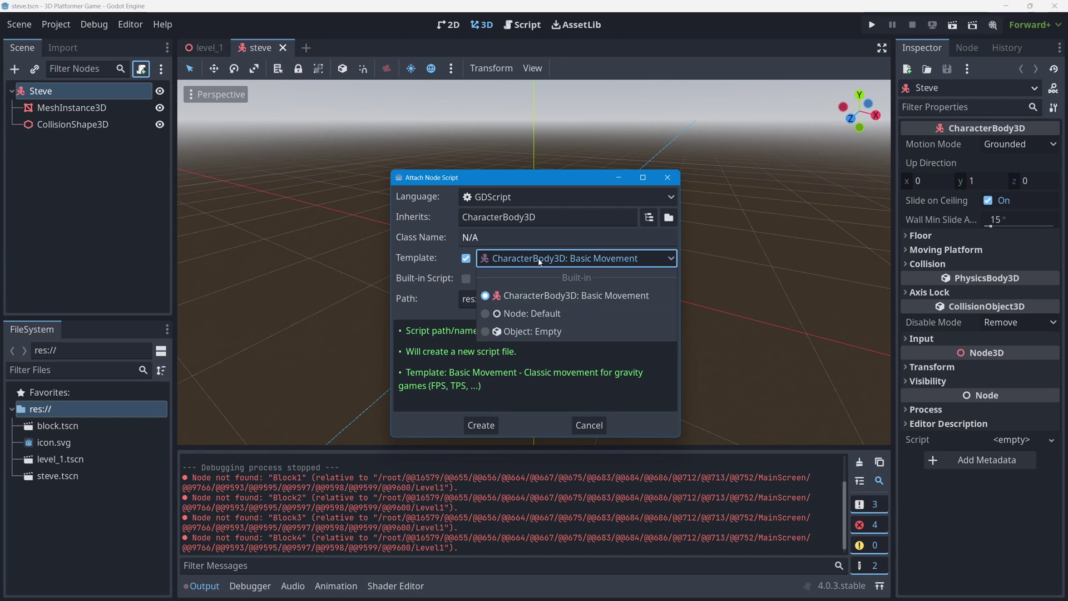
{"action": "left_click", "coordinate": [542, 331]}
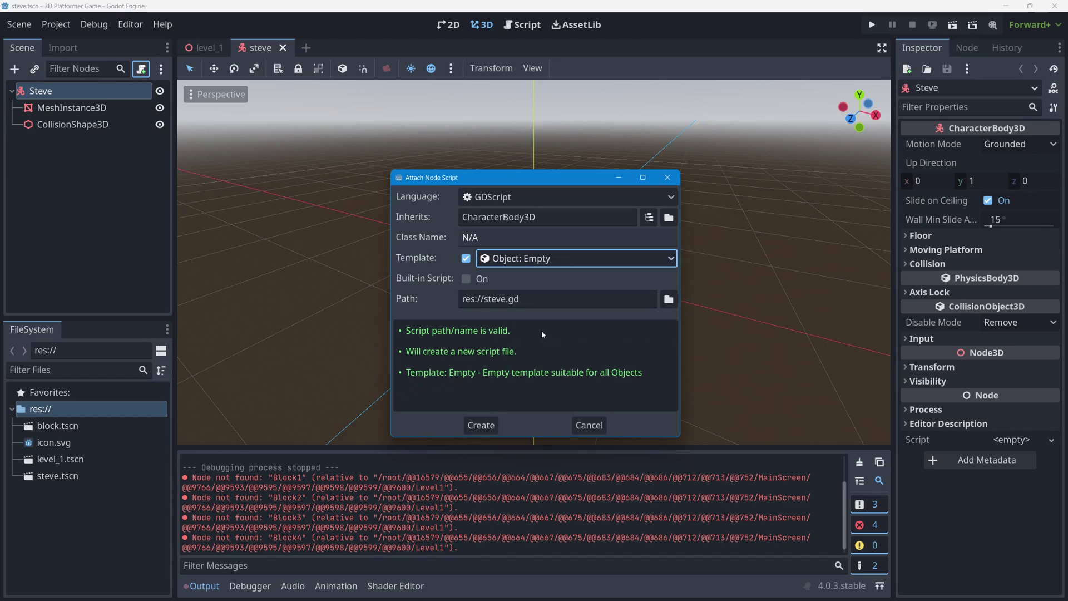
{"action": "left_click", "coordinate": [539, 264]}
{"action": "left_click", "coordinate": [545, 295]}
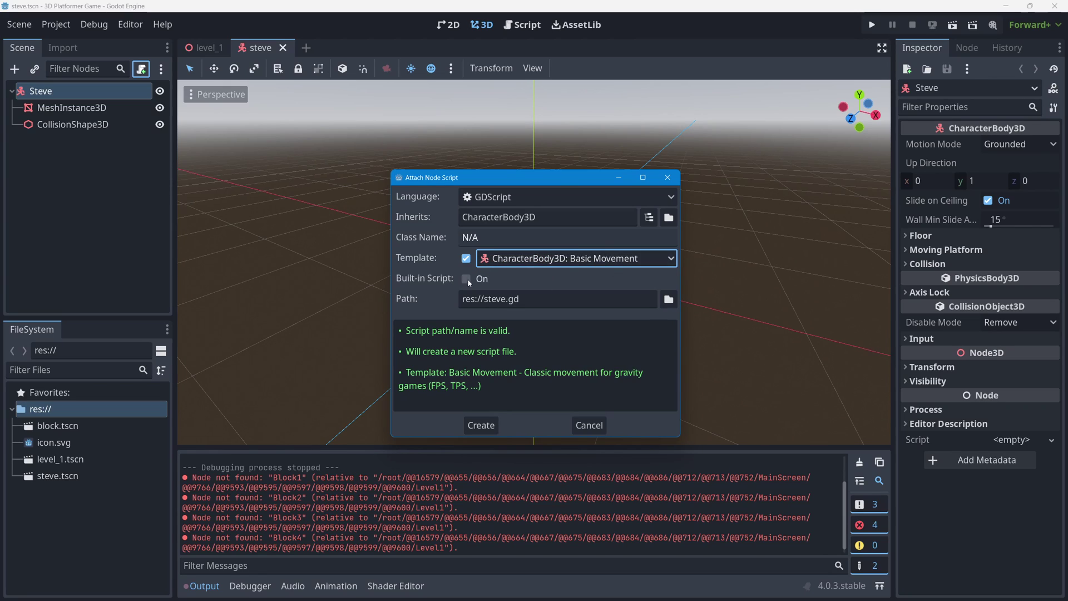
{"action": "left_click", "coordinate": [480, 426]}
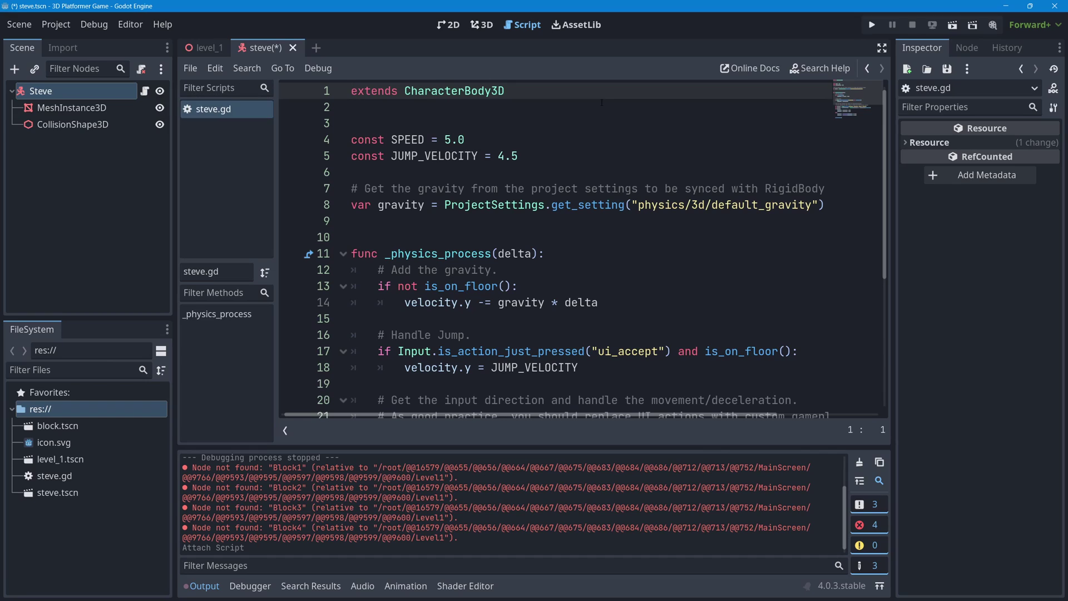
Step: Switch back and forth between the 3D viewport and Steve's attached script, ending in the script editor
{"action": "left_click", "coordinate": [492, 28]}
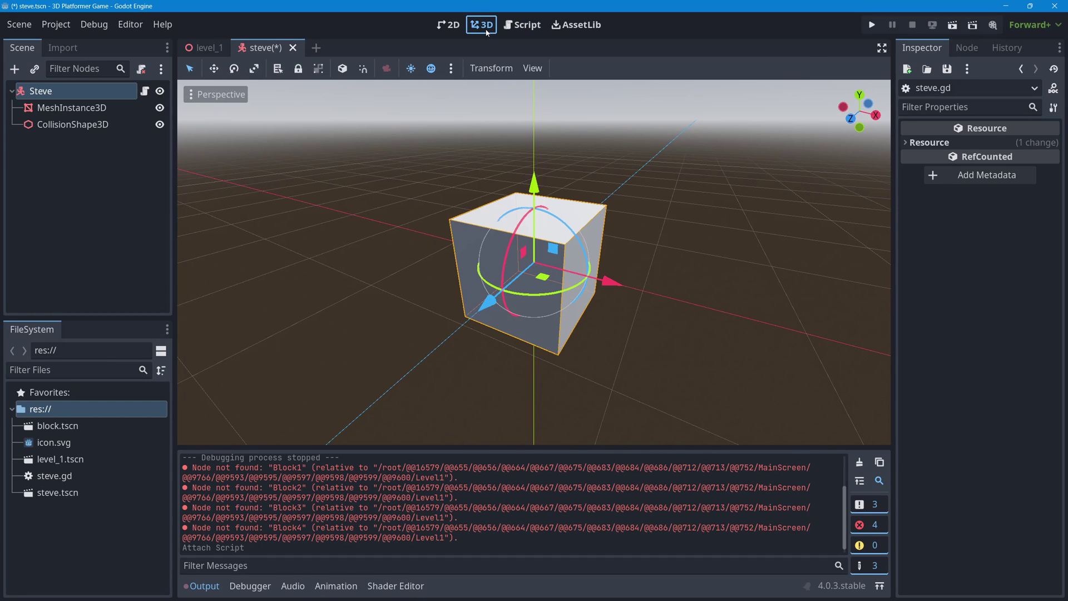
{"action": "left_click", "coordinate": [531, 27]}
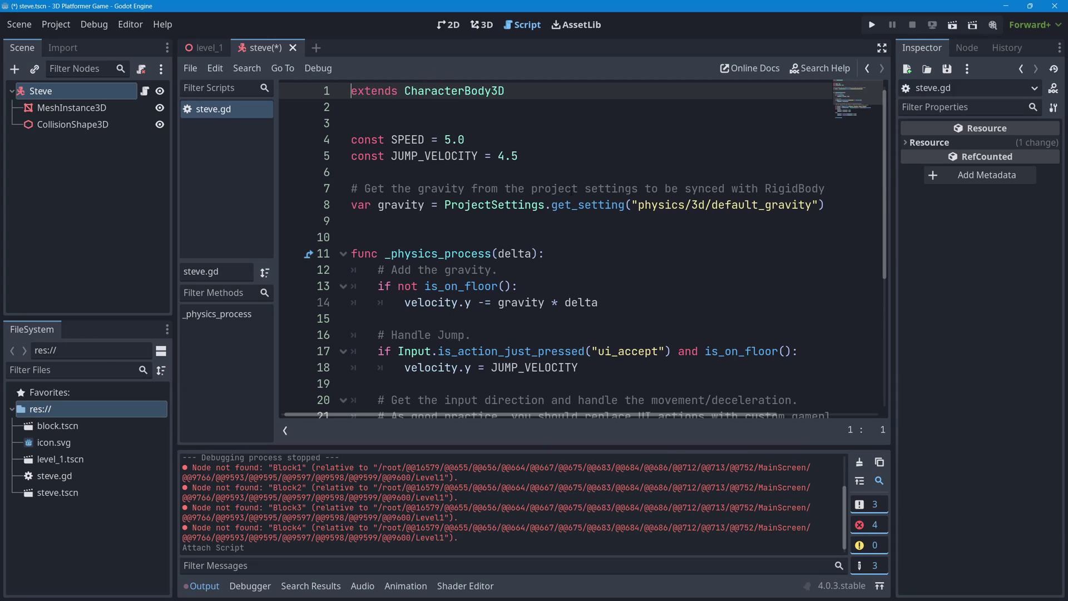
{"action": "left_click", "coordinate": [482, 25]}
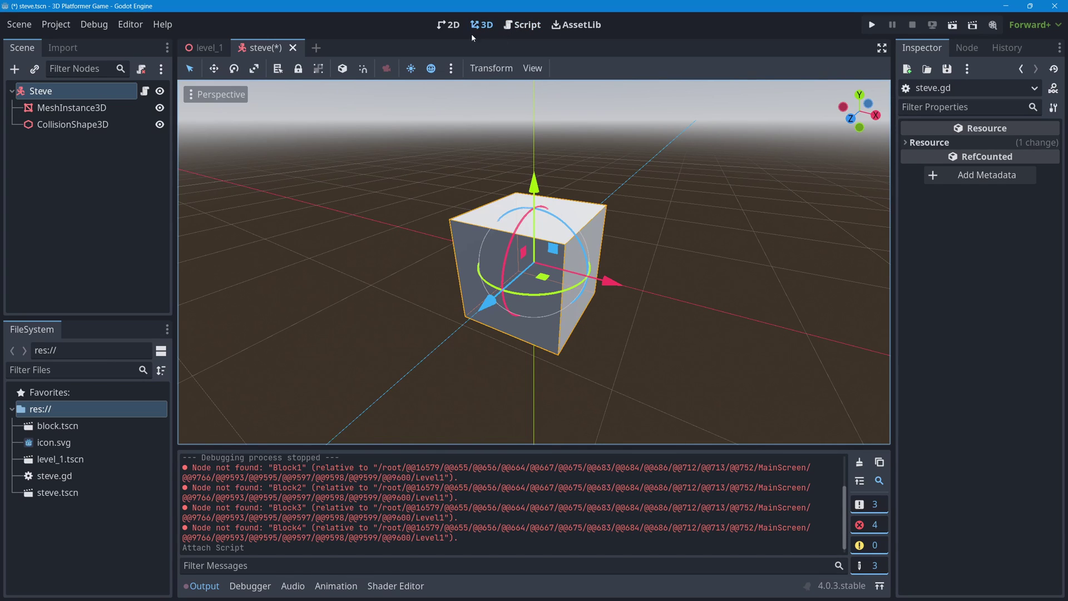
{"action": "left_click", "coordinate": [144, 91]}
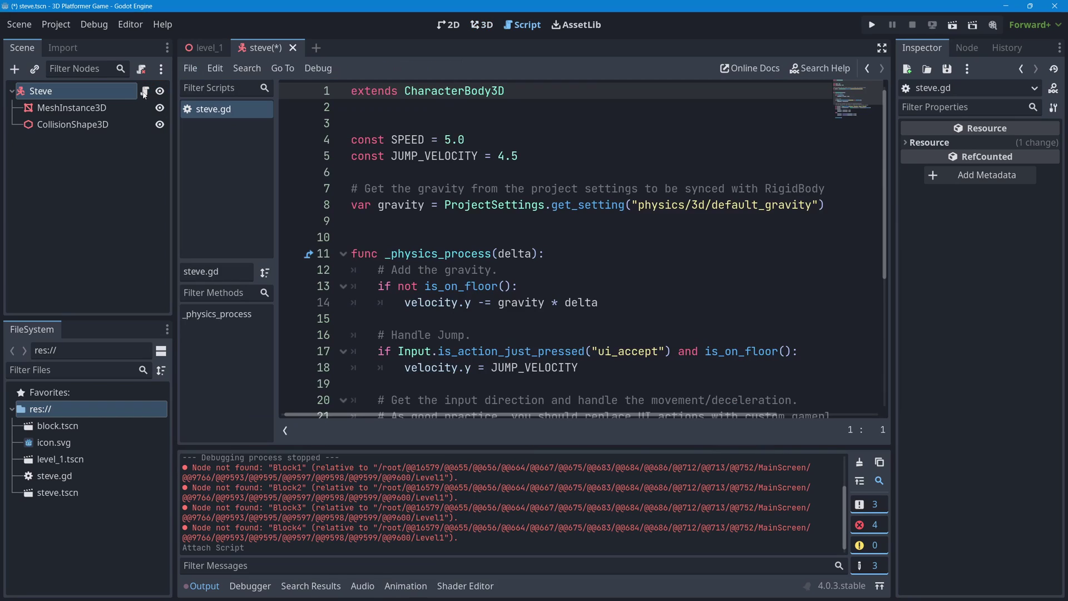
{"action": "left_click", "coordinate": [482, 24]}
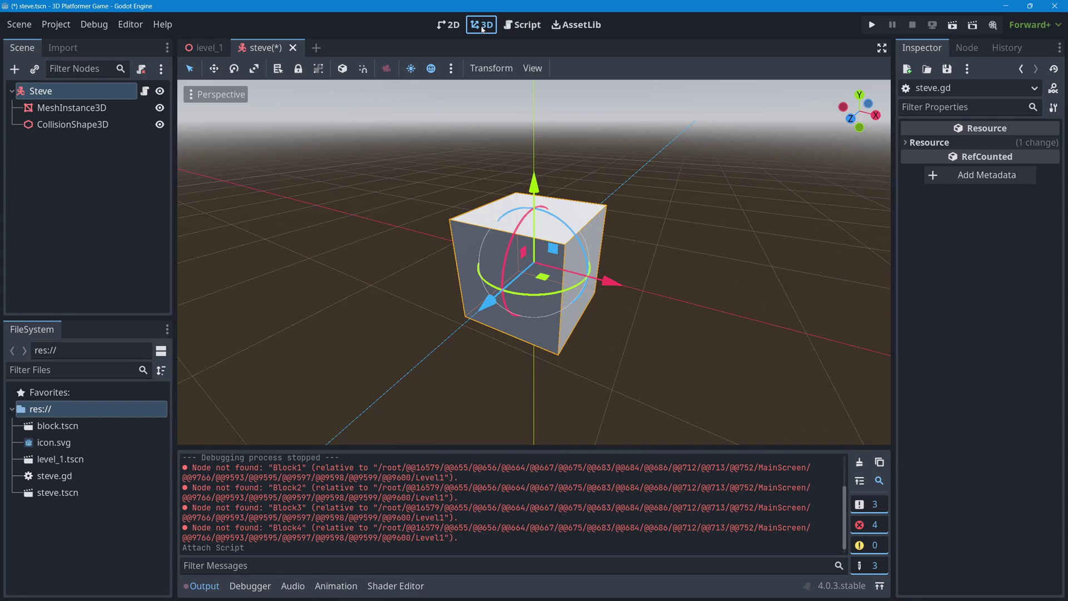
{"action": "left_click", "coordinate": [529, 24]}
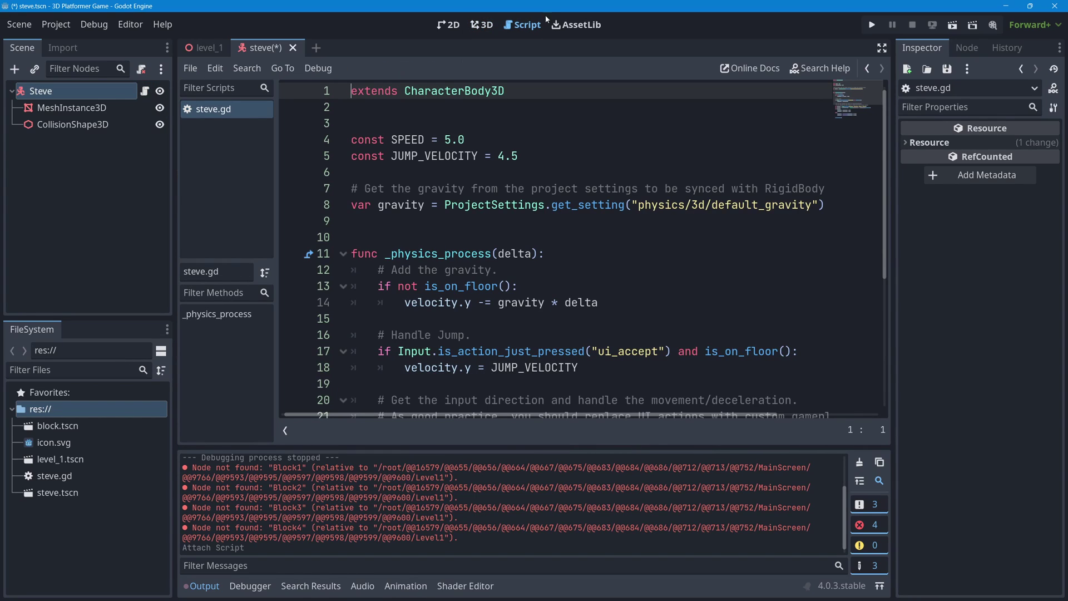
Step: Hide the output log and read through the steve.gd movement code, returning to its beginning
{"action": "left_click", "coordinate": [194, 587]}
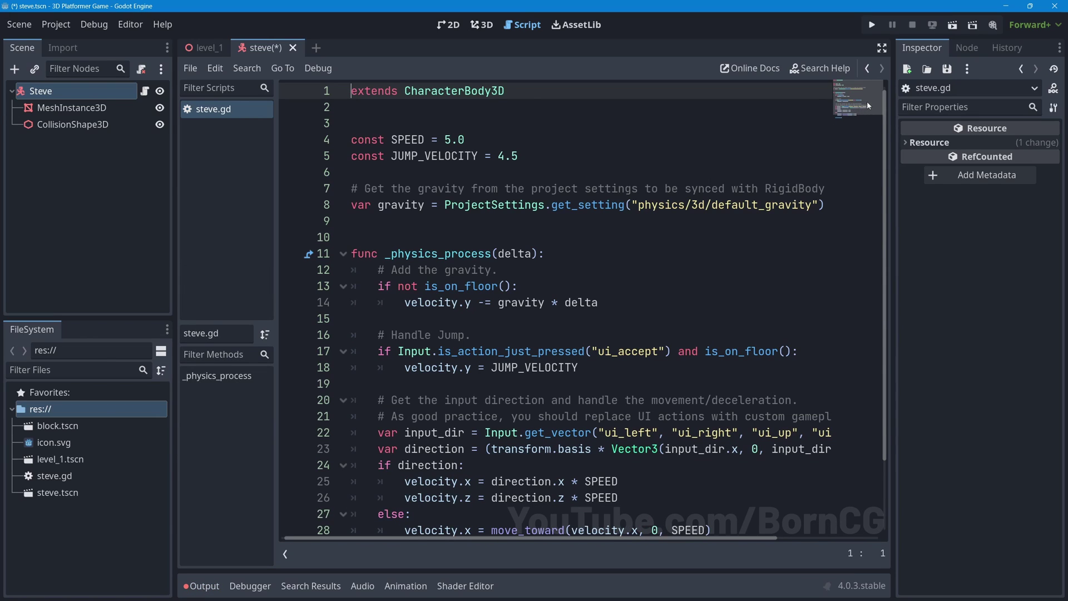
{"action": "left_click_drag", "start_coordinate": [881, 106], "coordinate": [877, 230]}
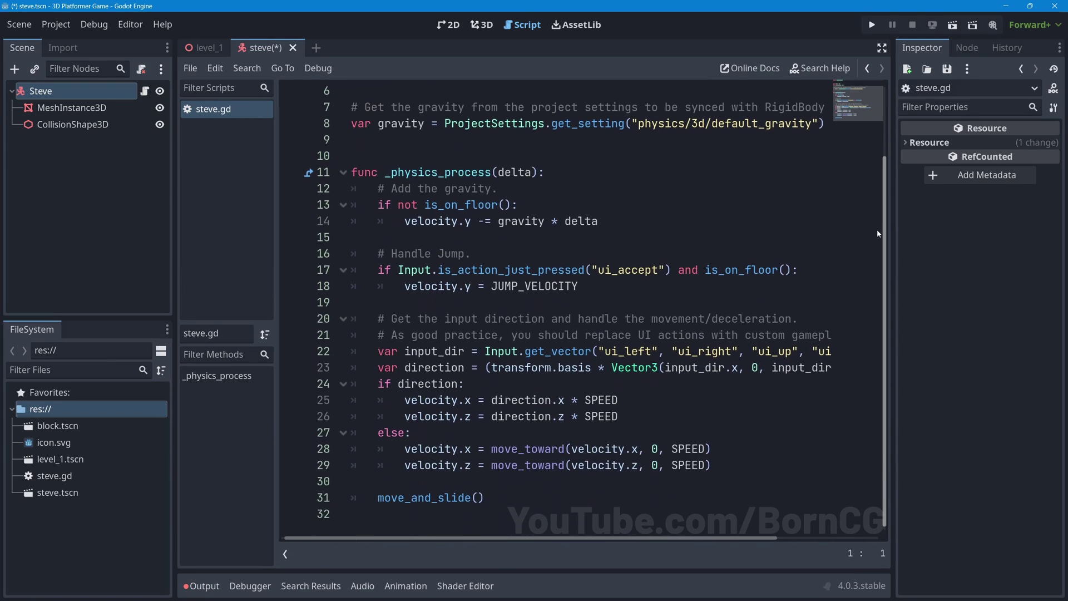
{"action": "scroll", "coordinate": [868, 184], "scroll_direction": "up", "scroll_amount": 2}
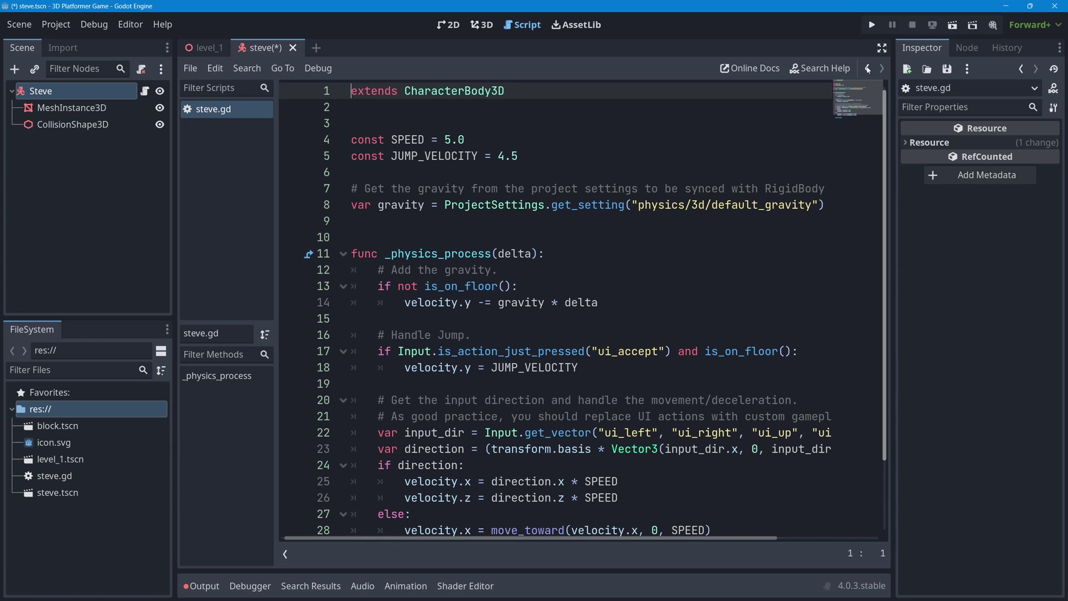
{"action": "scroll", "coordinate": [863, 213], "scroll_direction": "down", "scroll_amount": 2}
{"action": "scroll", "coordinate": [865, 194], "scroll_direction": "up", "scroll_amount": 3}
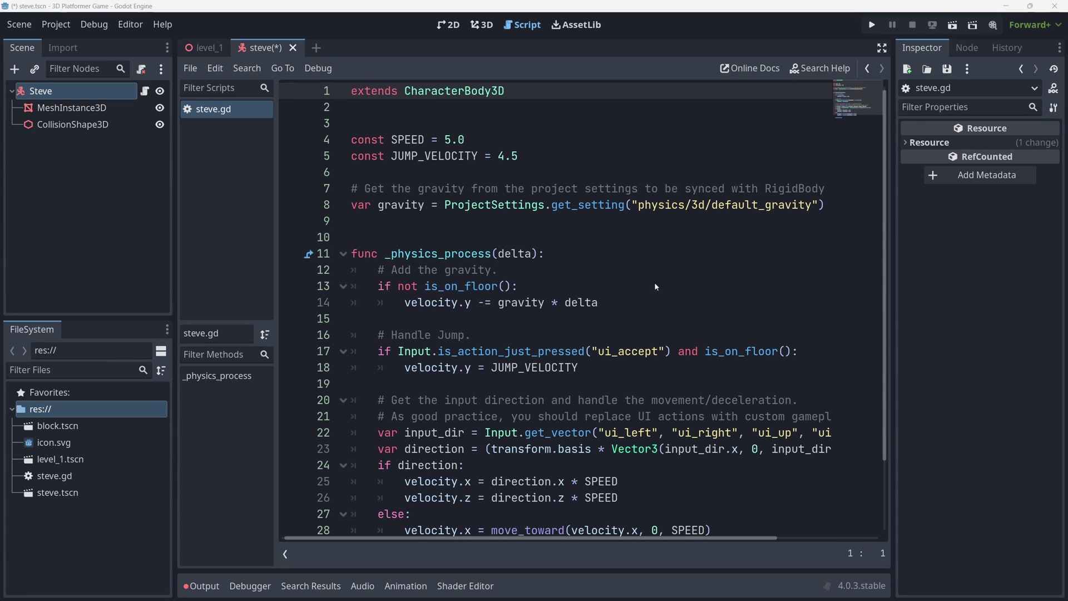
Step: Save the steve scene with its script, compare it with the Steve instance in level_1, and stay in level_1
{"action": "key", "text": "ctrl+s"}
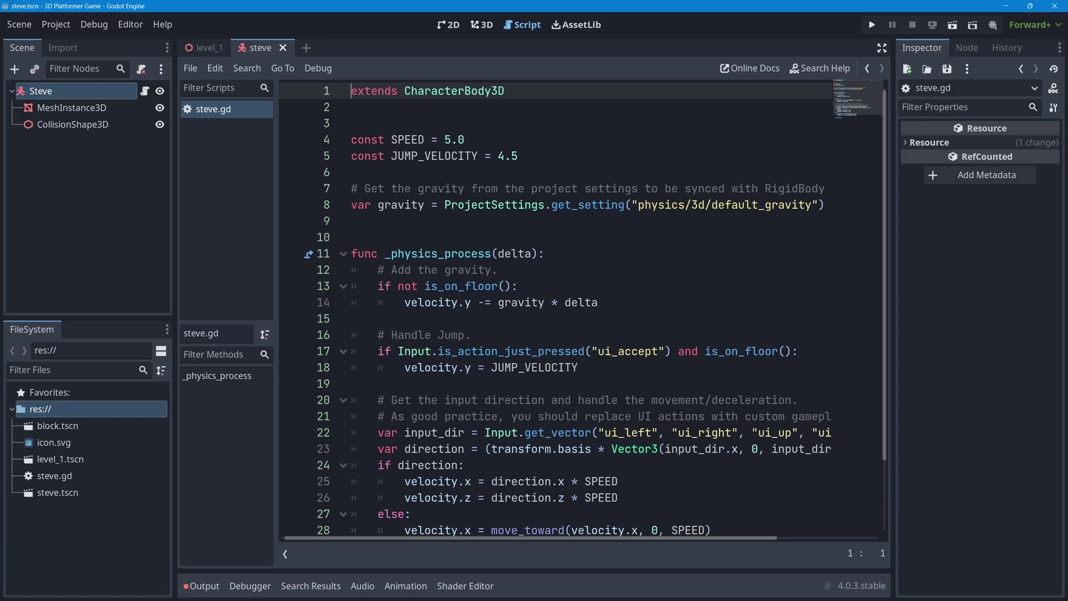
{"action": "left_click", "coordinate": [487, 26]}
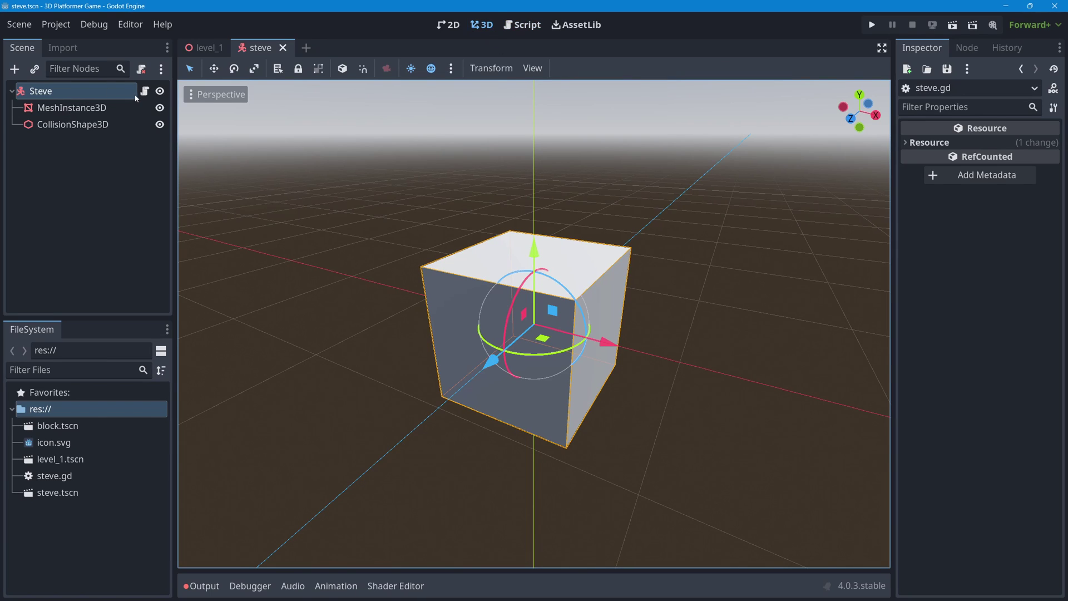
{"action": "left_click", "coordinate": [213, 49]}
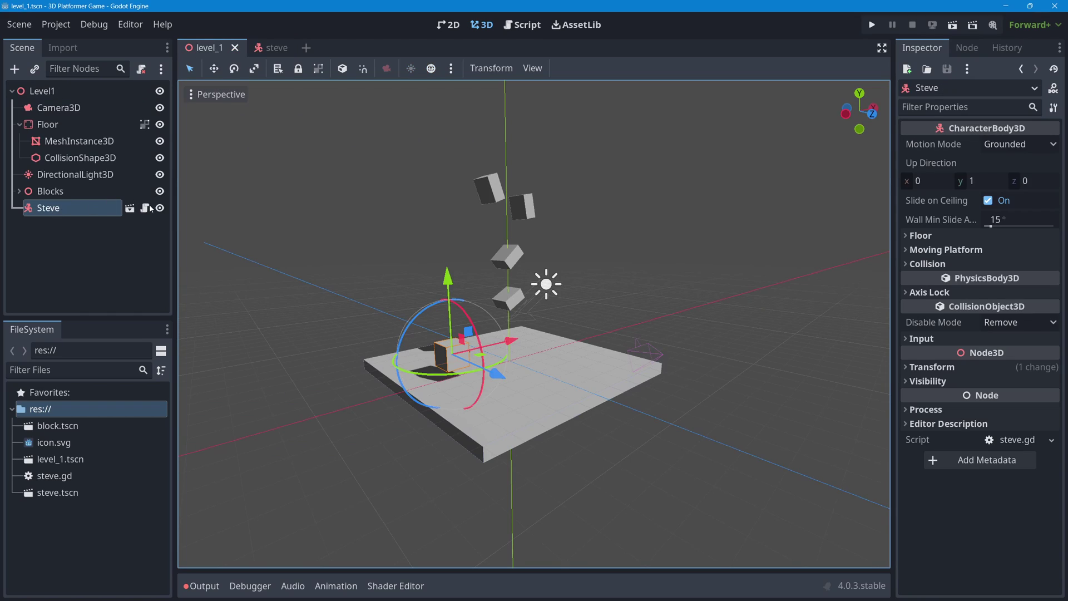
{"action": "left_click", "coordinate": [273, 48]}
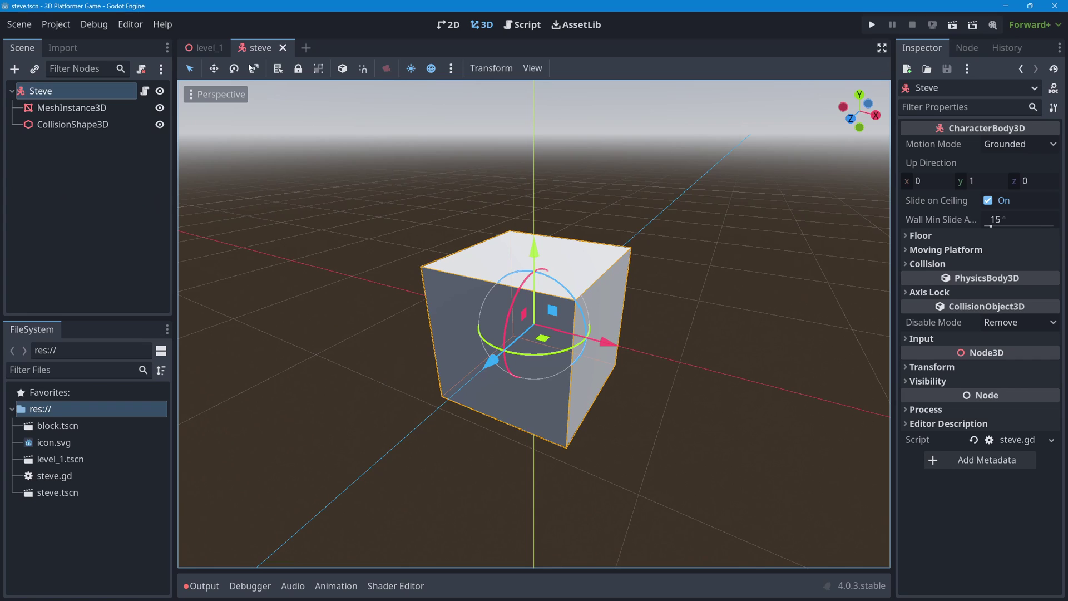
{"action": "left_click", "coordinate": [208, 52]}
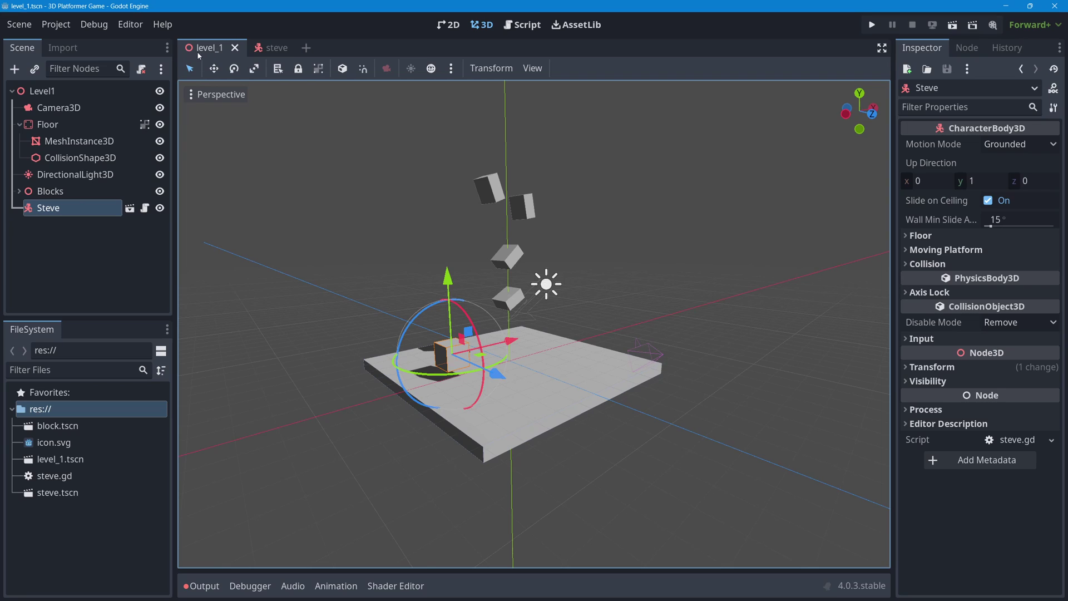
Step: Test-run the level_1 scene, move Steve left and right, make him jump, and close the game window
{"action": "left_click", "coordinate": [953, 26]}
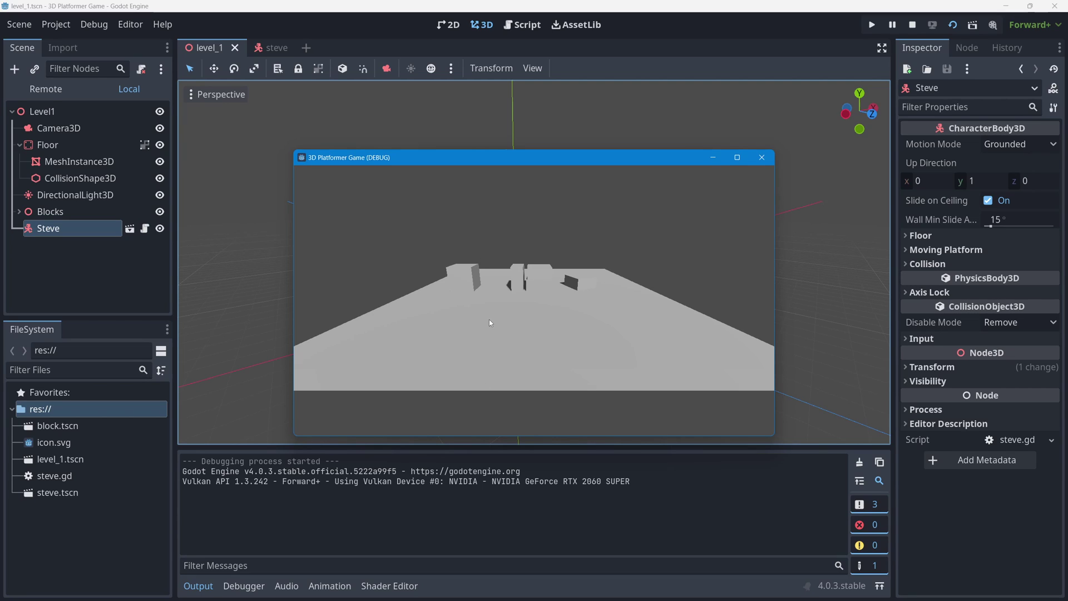
{"action": "key", "text": "Right"}
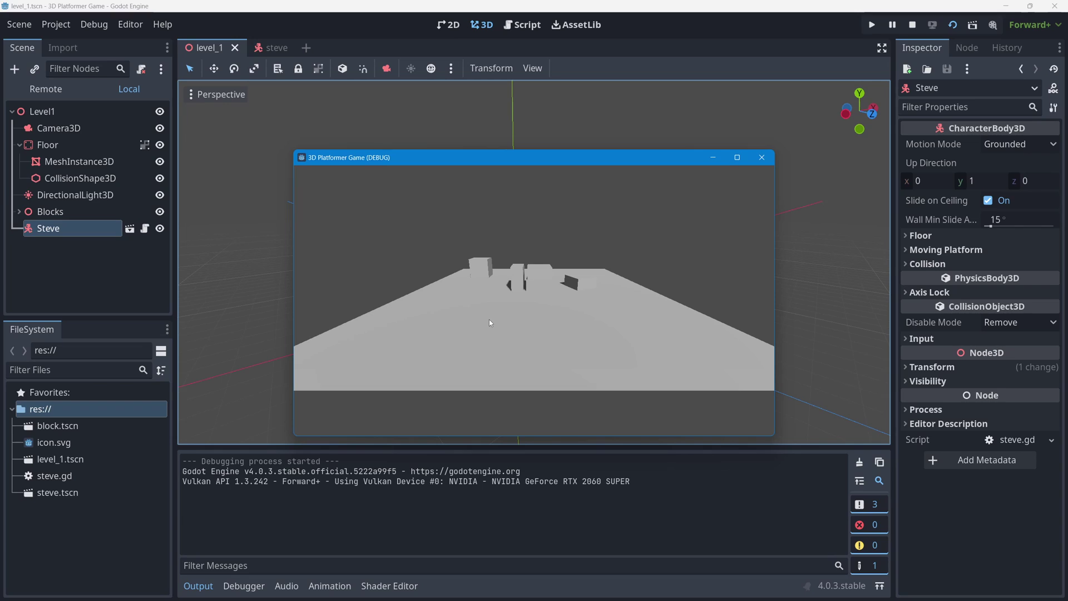
{"action": "key", "text": "Left"}
{"action": "key", "text": "Right"}
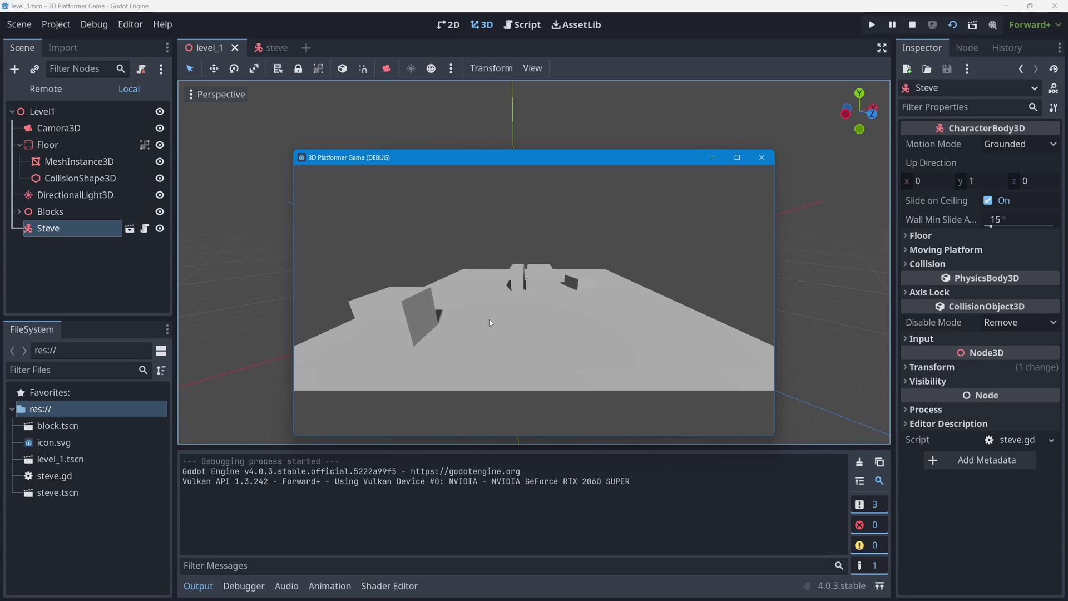
{"action": "key", "text": "Left"}
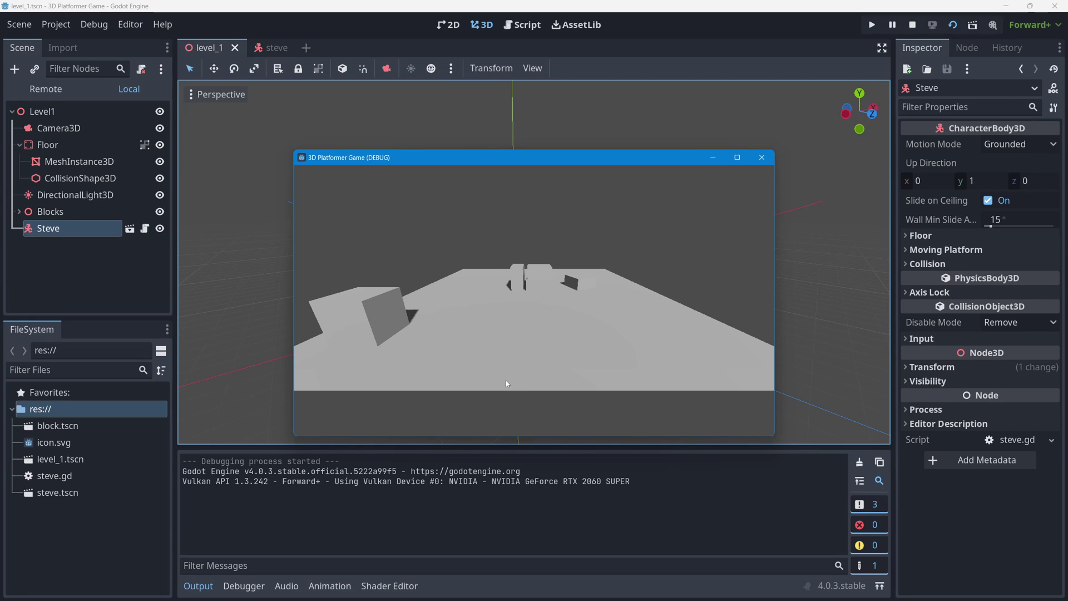
{"action": "key", "text": "Right"}
{"action": "key", "text": "Left"}
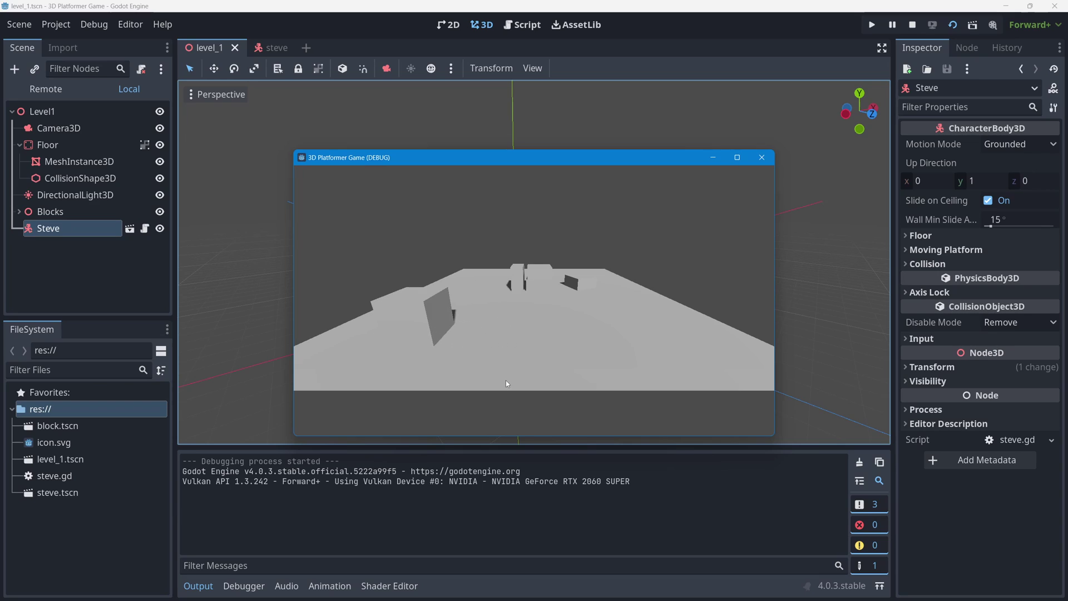
{"action": "key", "text": "space"}
{"action": "key", "text": "space"}
{"action": "left_click", "coordinate": [762, 158]}
Step: Select the Camera3D in level_1 and examine its placement relative to the floor and Steve from several angles
{"action": "middle_click_drag", "start_coordinate": [532, 326], "coordinate": [592, 329]}
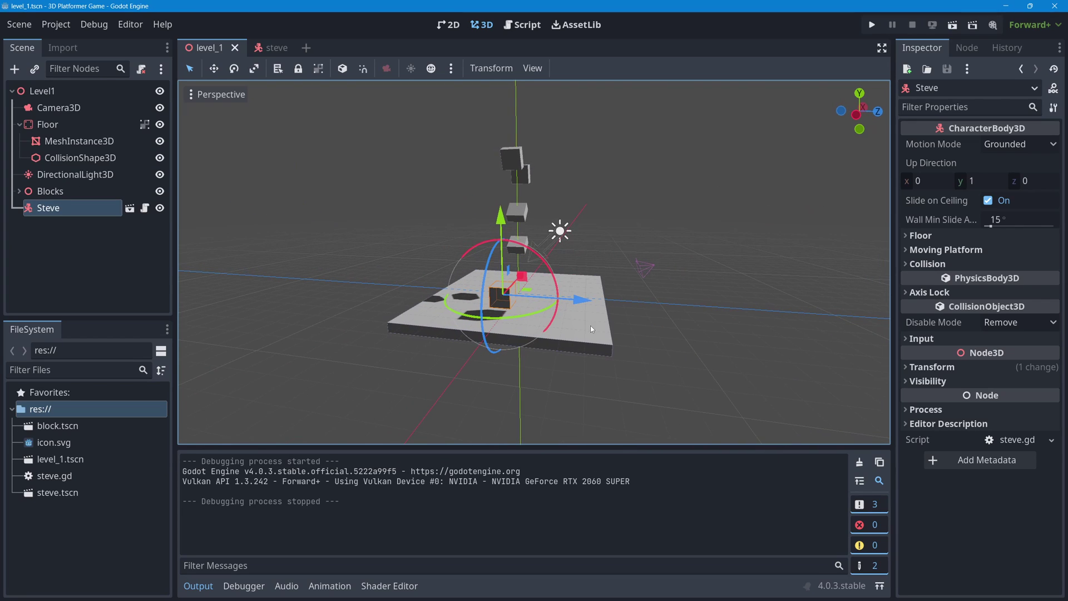
{"action": "left_click", "coordinate": [649, 265]}
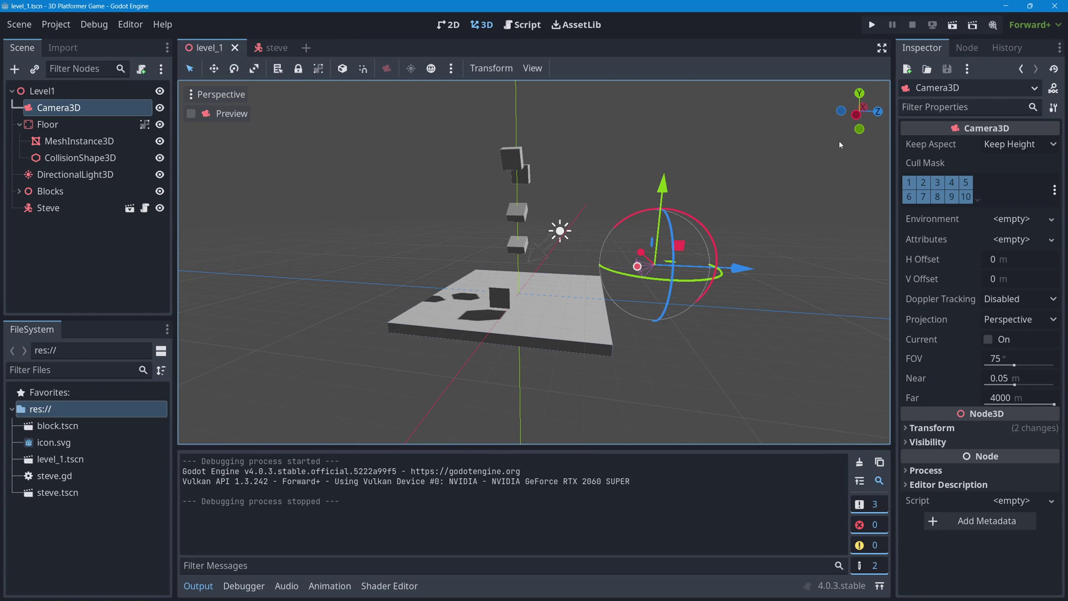
{"action": "scroll", "coordinate": [777, 259], "scroll_direction": "up", "scroll_amount": 6}
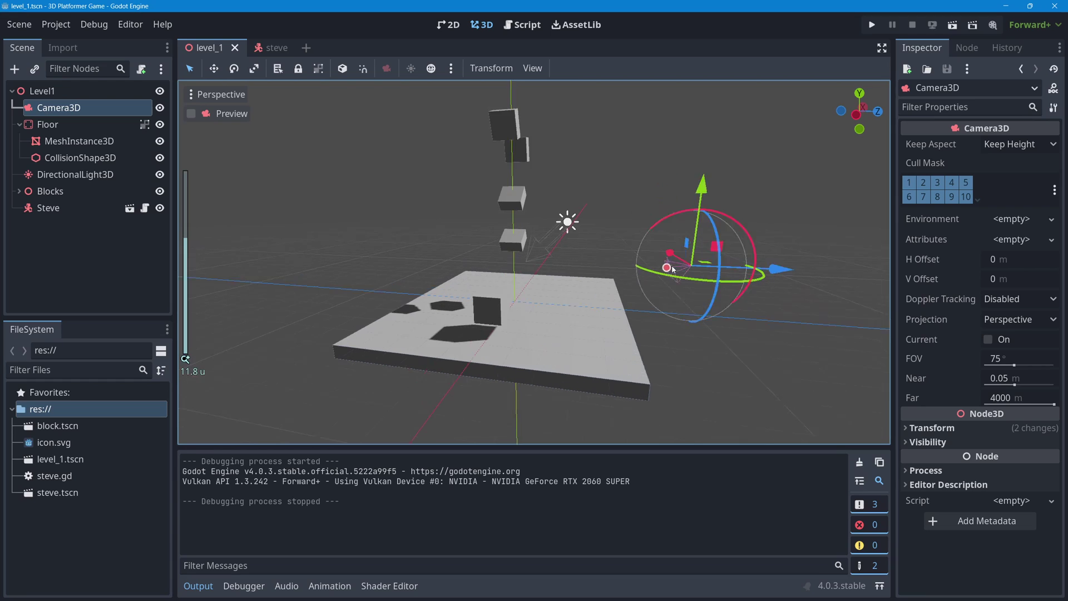
{"action": "middle_click_drag", "start_coordinate": [778, 258], "coordinate": [748, 278]}
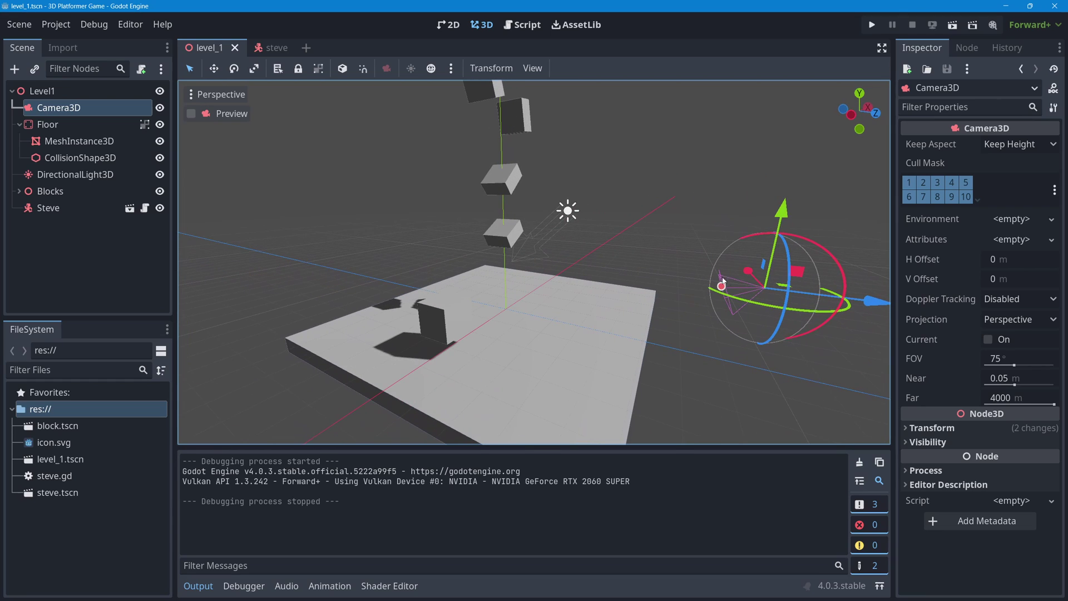
{"action": "scroll", "coordinate": [498, 246], "scroll_direction": "down", "scroll_amount": 5}
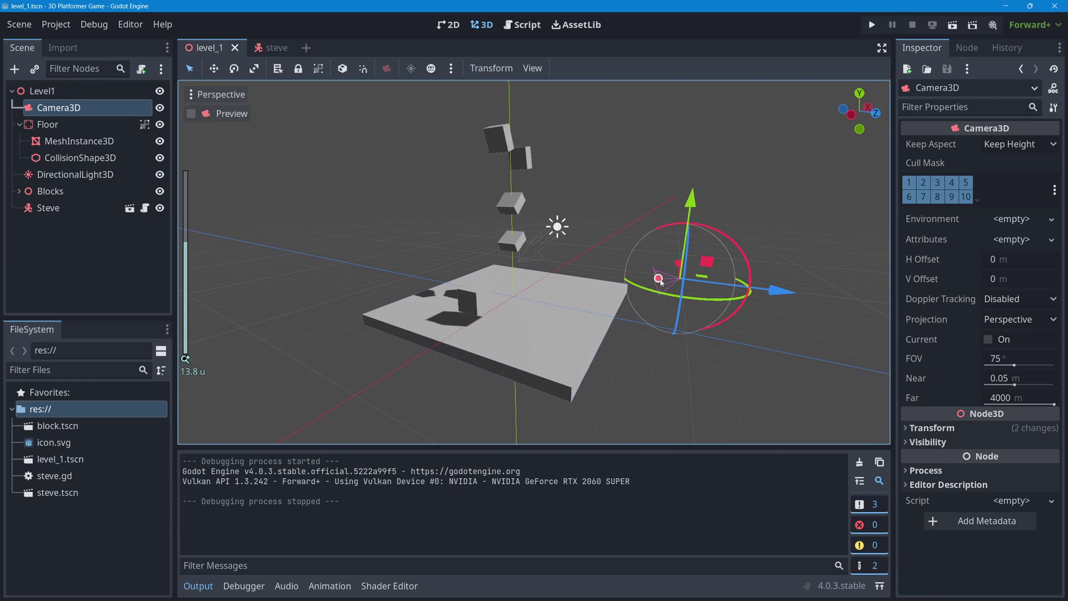
{"action": "middle_click_drag", "start_coordinate": [707, 261], "coordinate": [579, 309]}
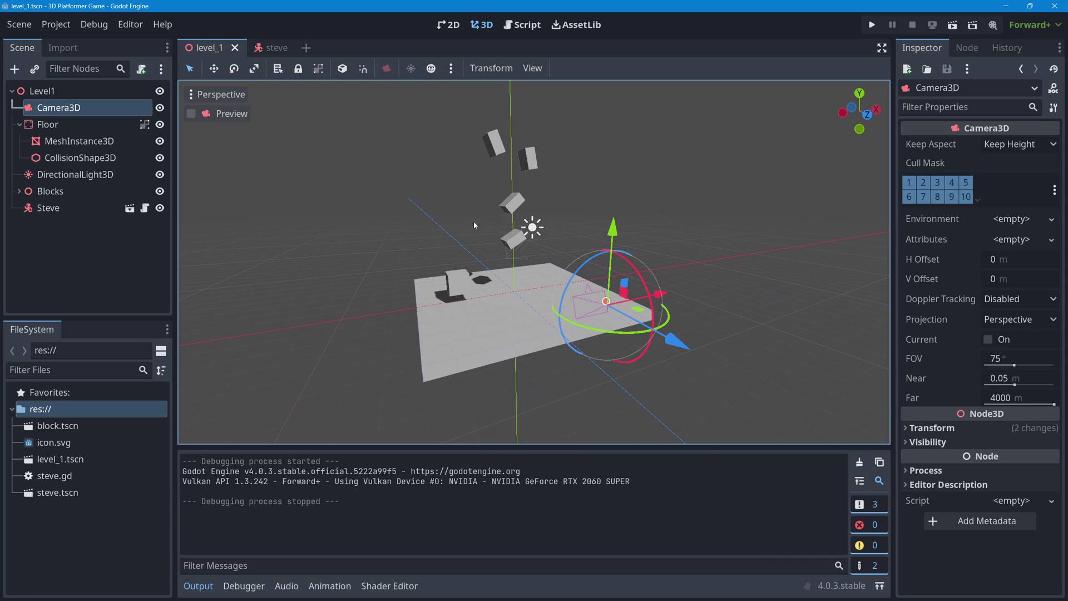
Step: Run the level_1 scene once more, close the game window, and return to the steve scene
{"action": "left_click", "coordinate": [951, 27]}
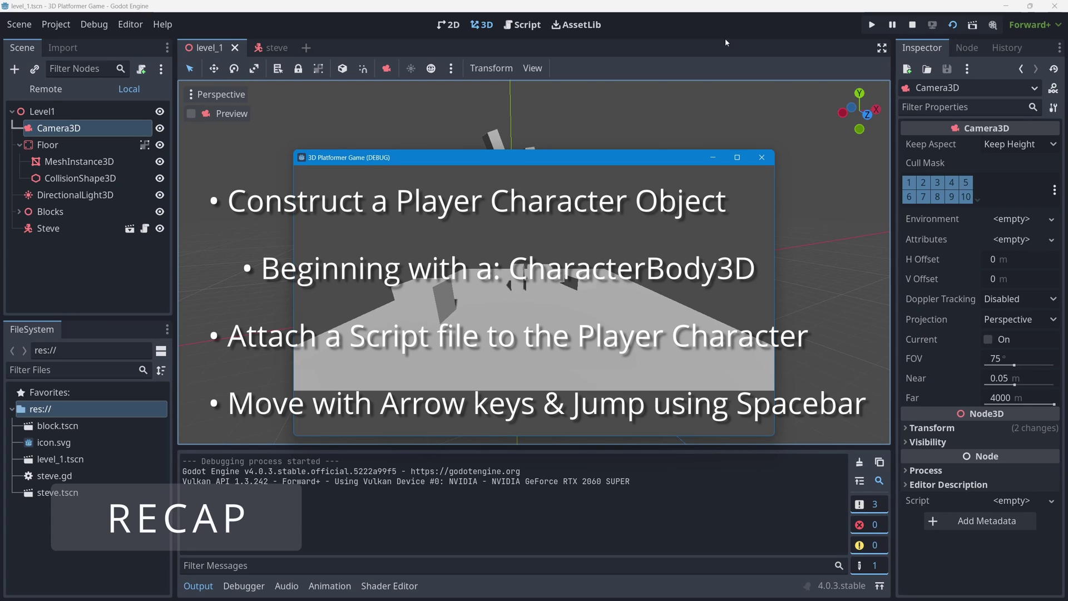
{"action": "left_click", "coordinate": [762, 158]}
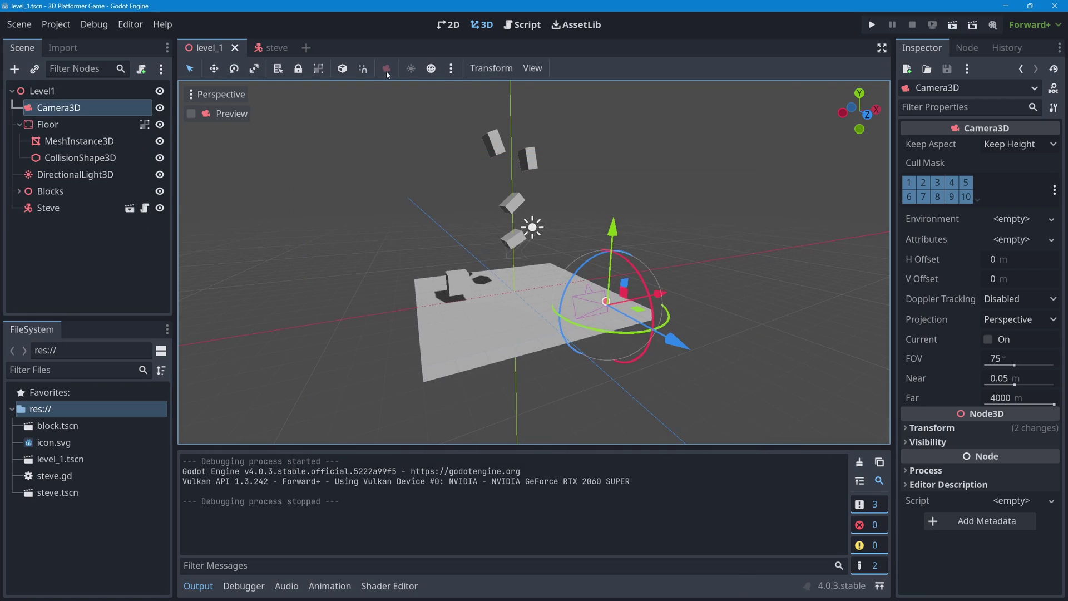
{"action": "left_click", "coordinate": [266, 47]}
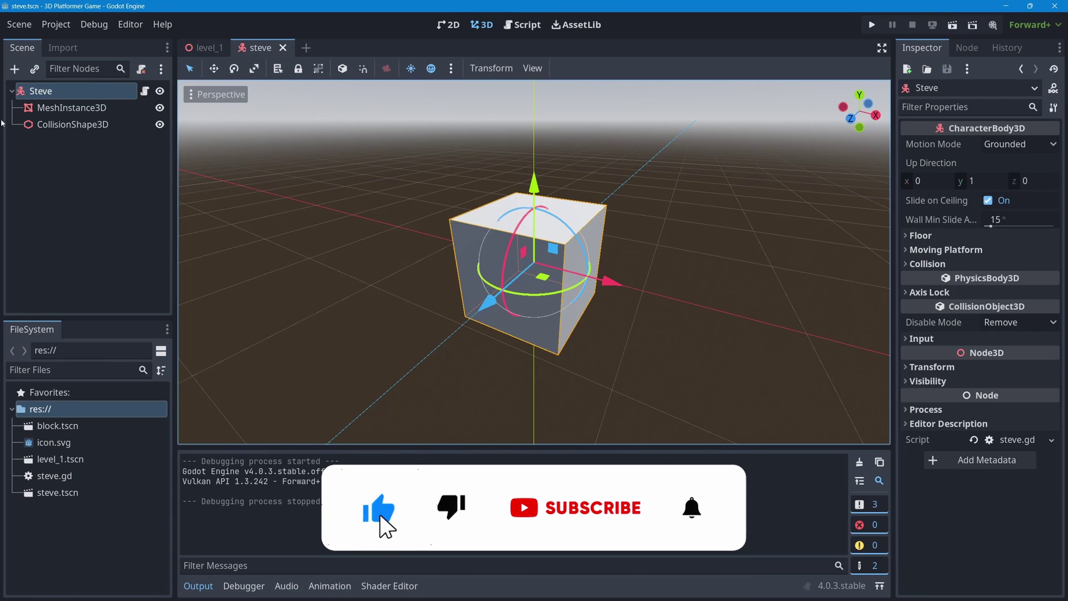